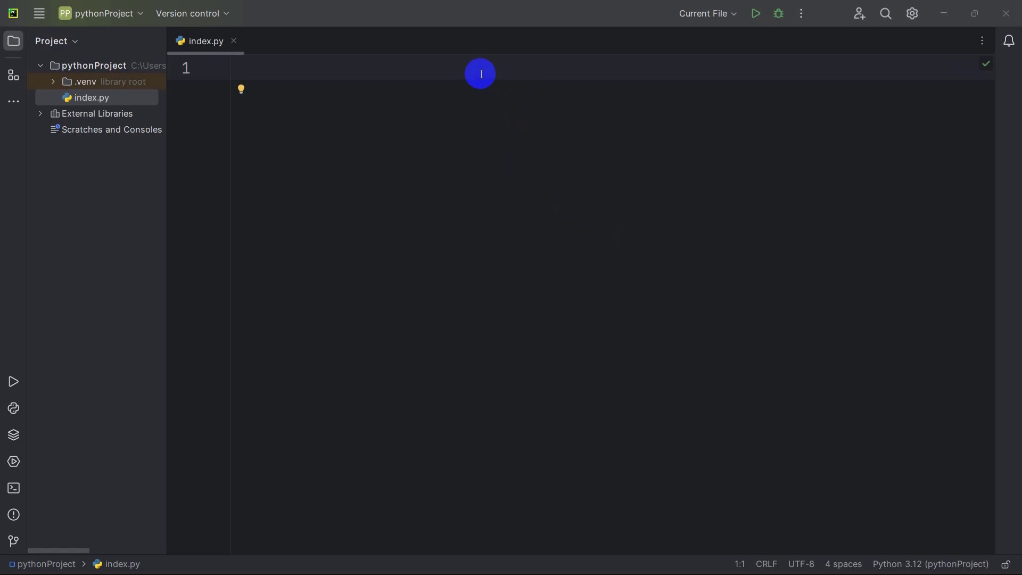
pyautogui.write('impor')
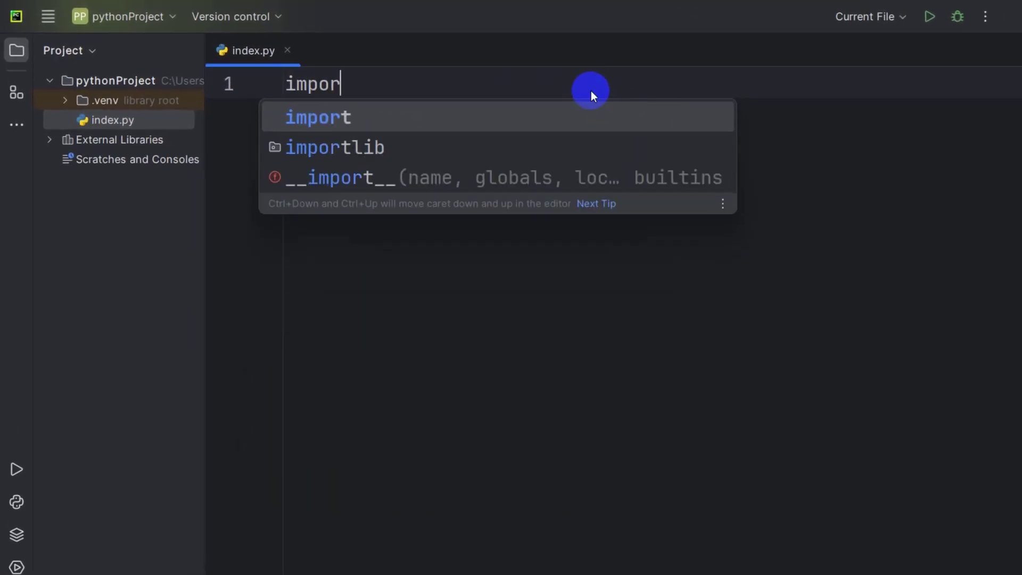
pyautogui.write('t datetime')
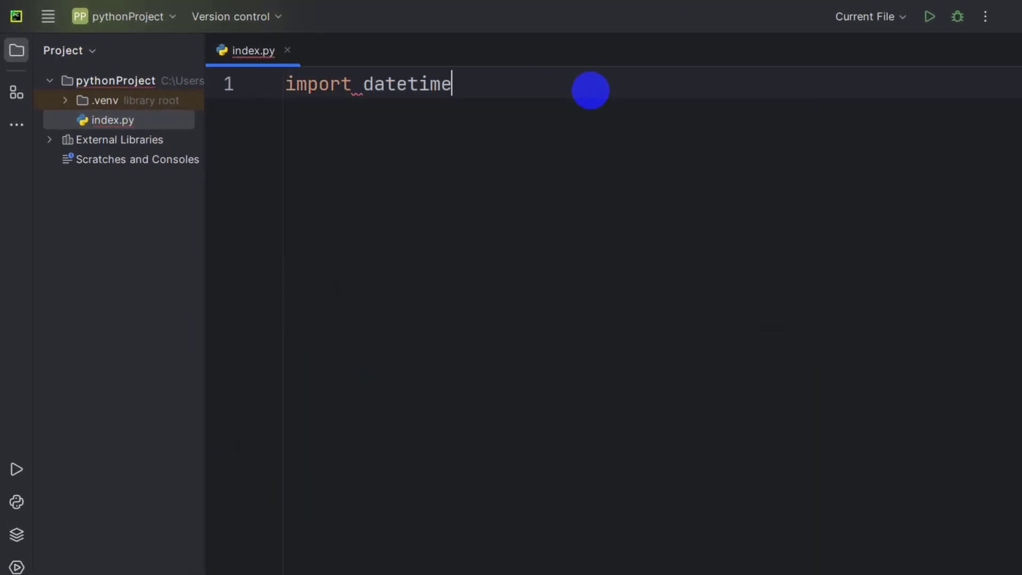
# Write 'import datetime' and 'x = datetime.datetime.now()' in index.py
pyautogui.press('Return')
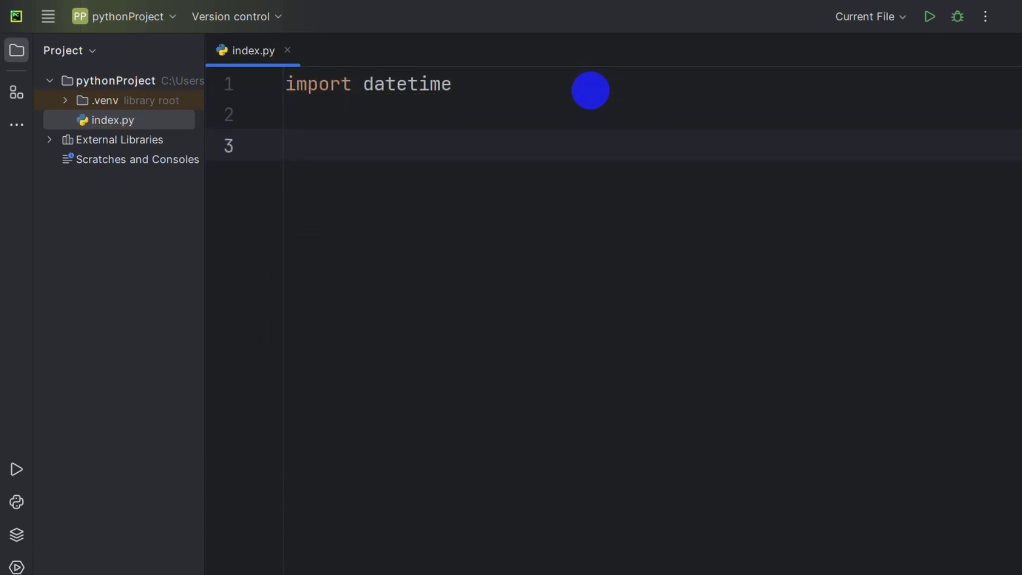
pyautogui.write('x =')
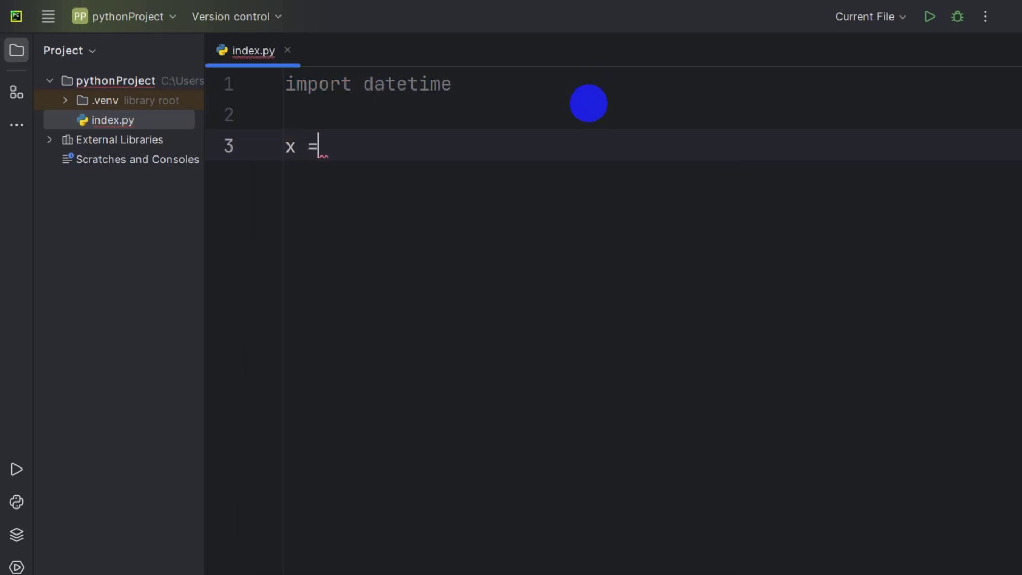
pyautogui.write(' date')
pyautogui.press('Return')
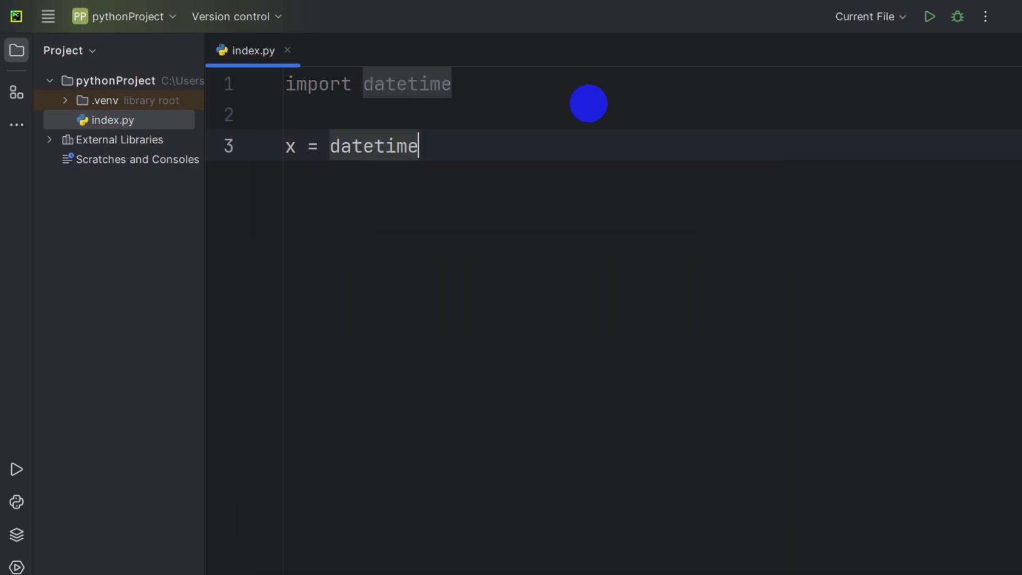
pyautogui.write('.da')
pyautogui.press('Return')
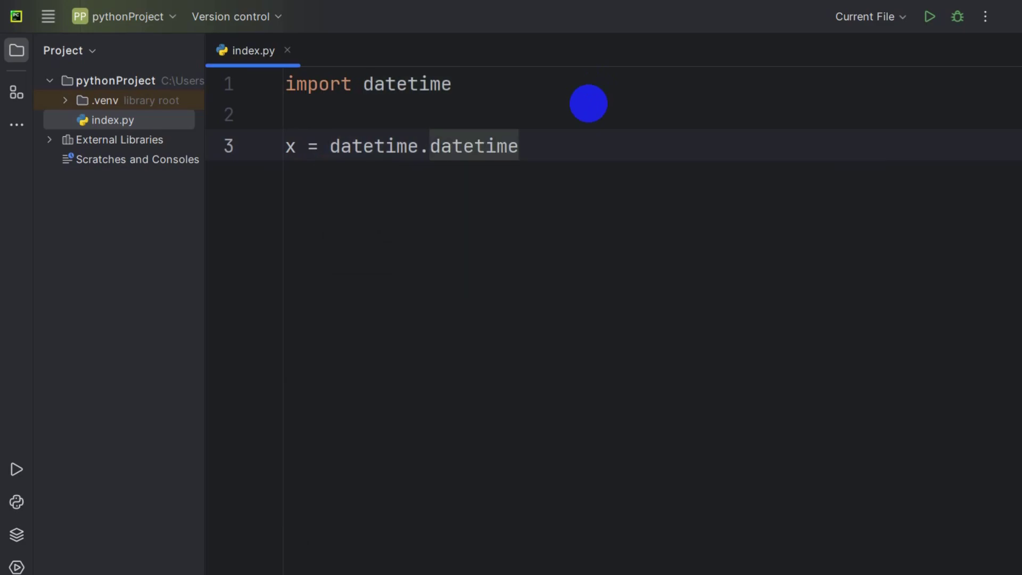
pyautogui.write('.now')
pyautogui.press('Return')
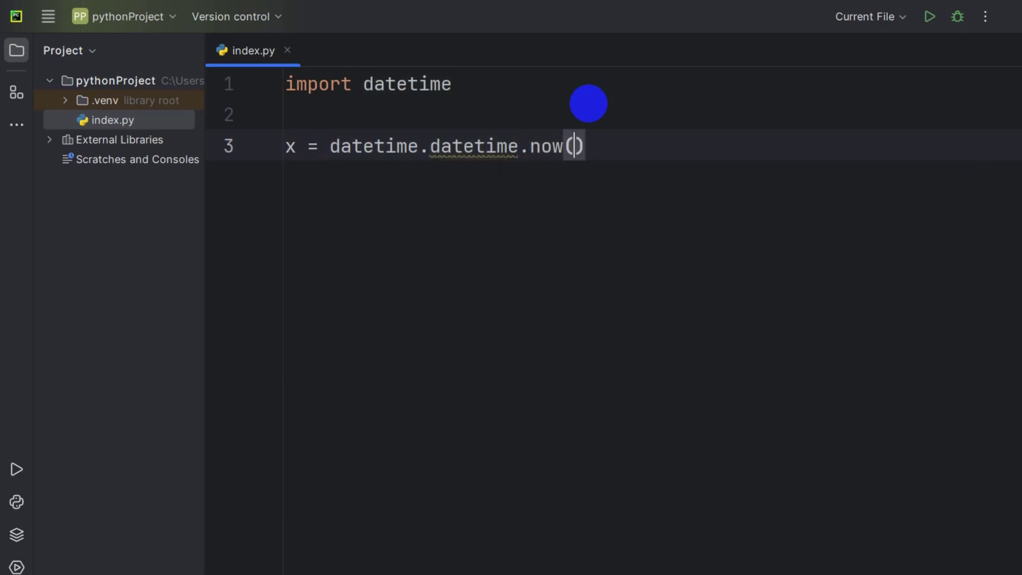
pyautogui.write(';')
pyautogui.press('BackSpace')
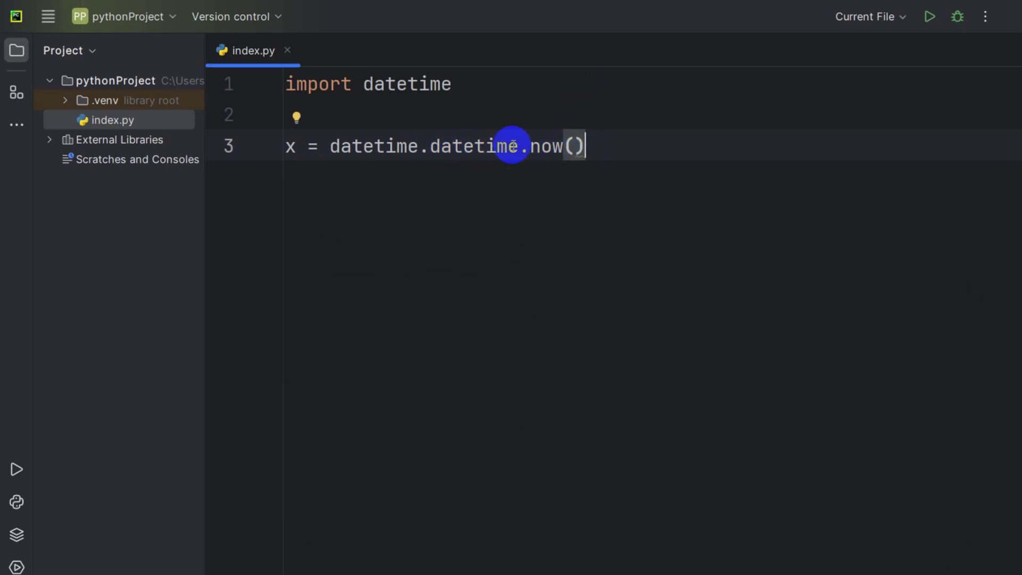
# Add 'print(x)' on a new line below the now() assignment
pyautogui.doubleClick(408, 83)
pyautogui.moveTo(407, 83); pyautogui.dragTo(282, 83)
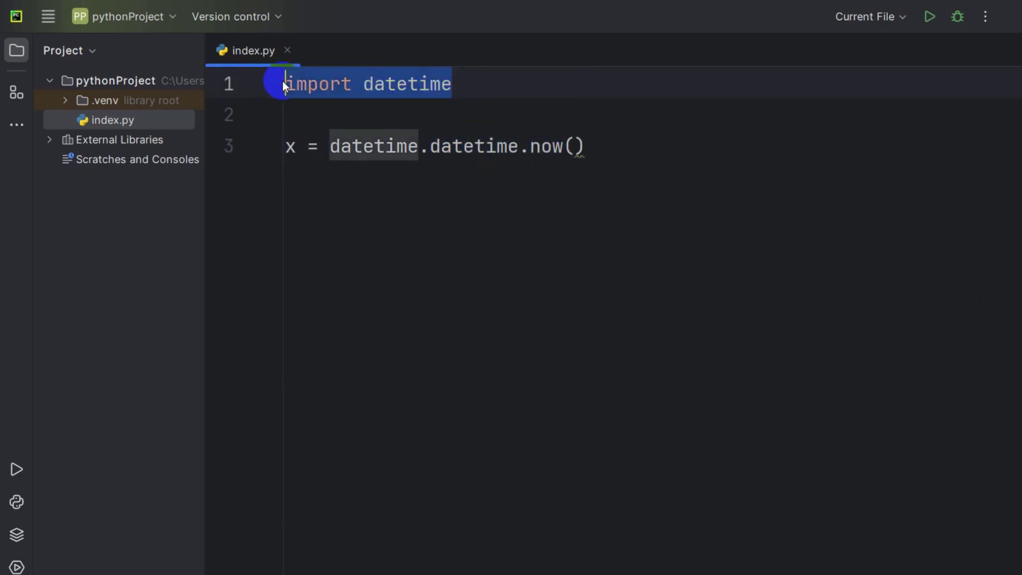
pyautogui.click(599, 141)
pyautogui.press('Return')
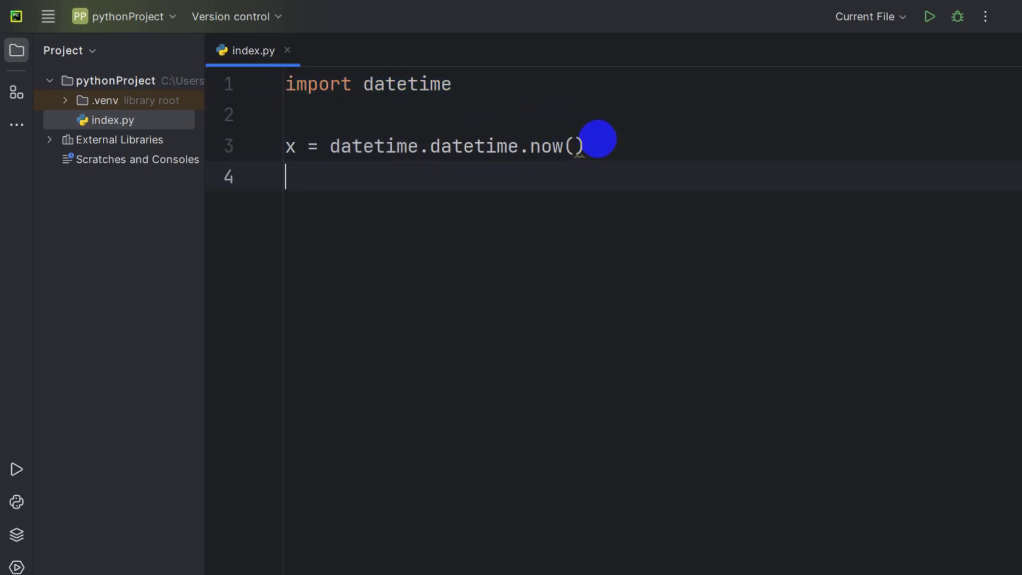
pyautogui.write('prin')
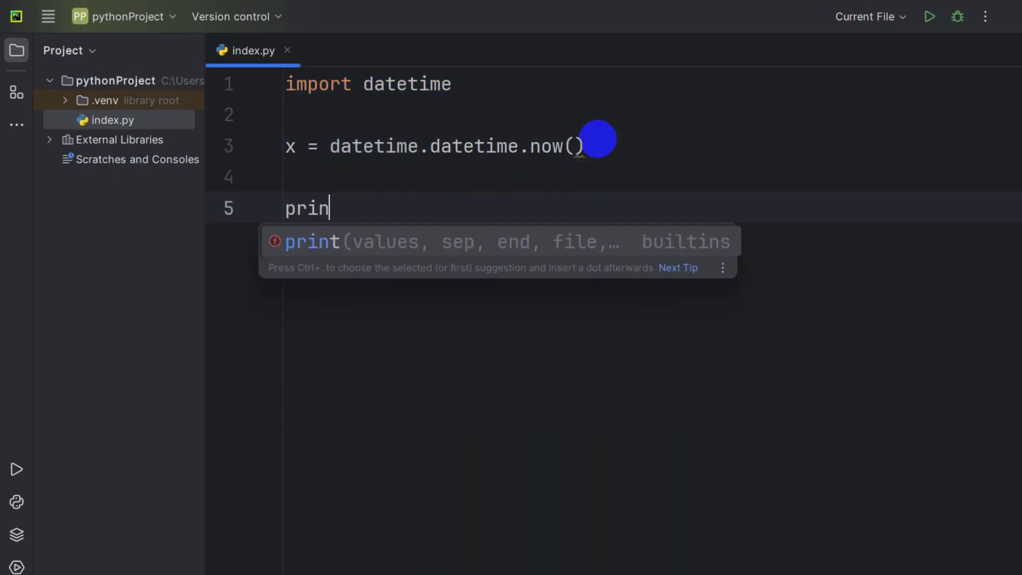
pyautogui.press('Return')
pyautogui.write('x')
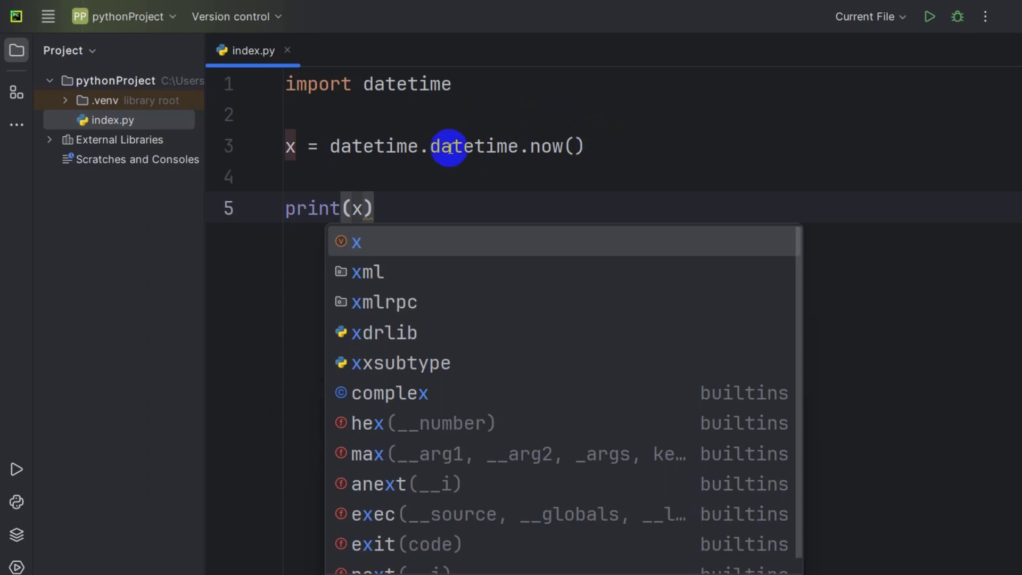
pyautogui.press('Escape')
pyautogui.doubleClick(287, 147)
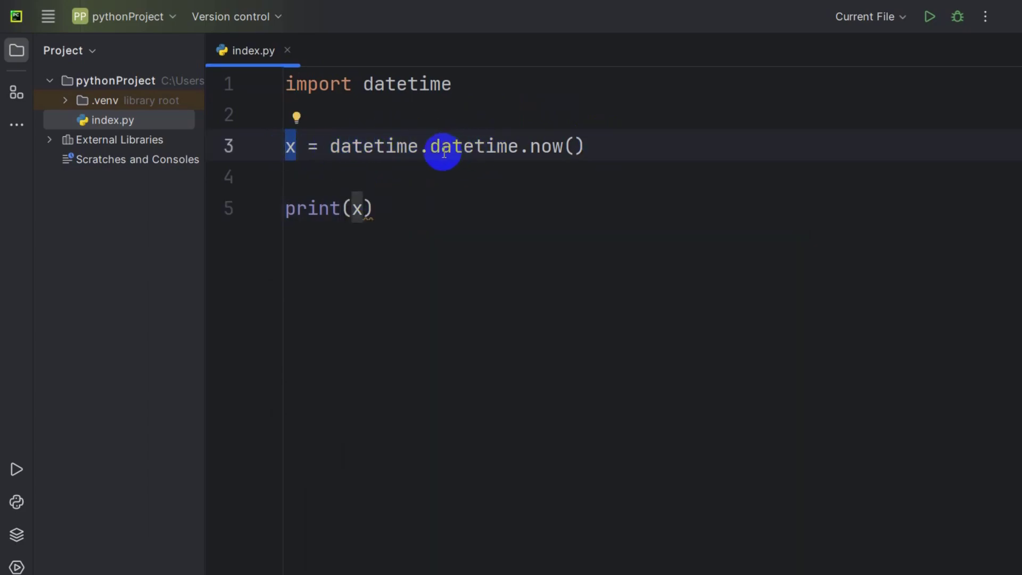
pyautogui.click(929, 16)
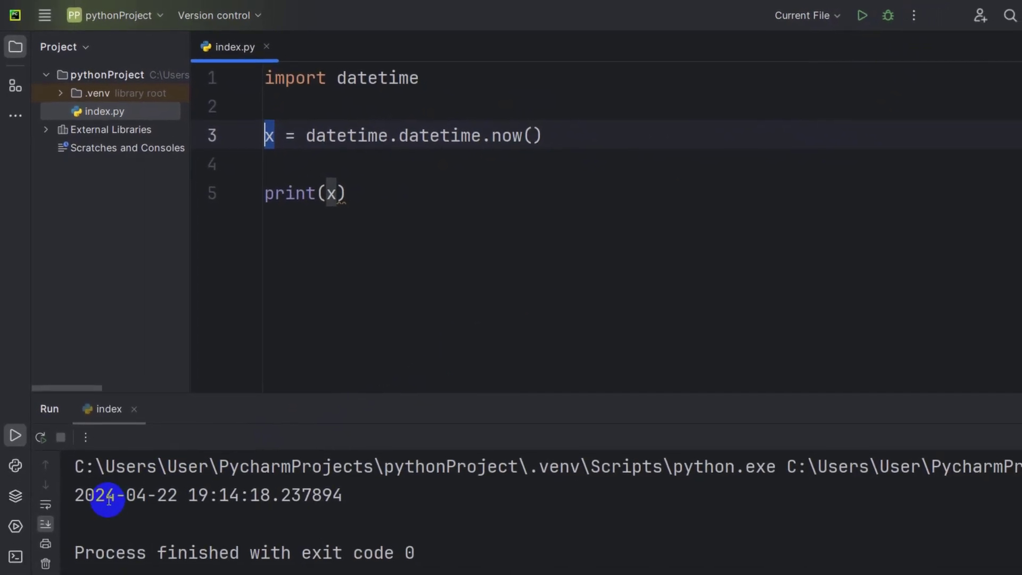
pyautogui.moveTo(75, 495); pyautogui.dragTo(343, 495)
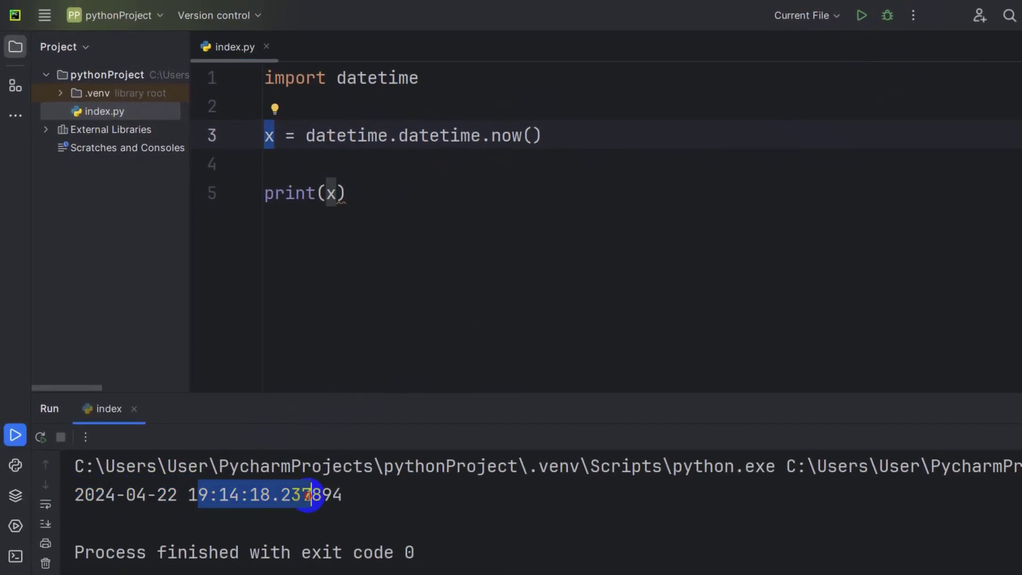
pyautogui.click(345, 496)
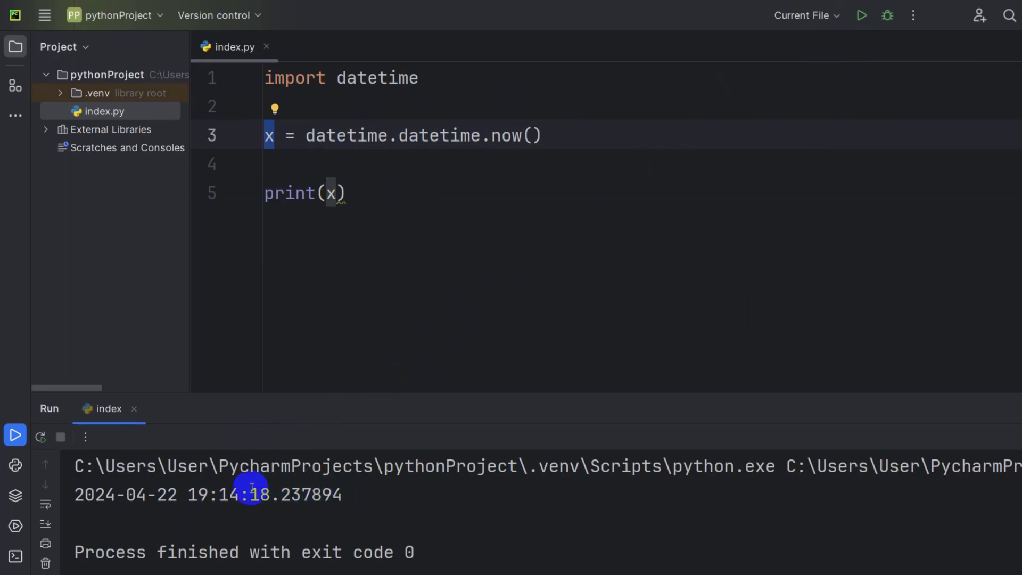
# Print x.year and run the script, which outputs 2024
pyautogui.click(336, 193)
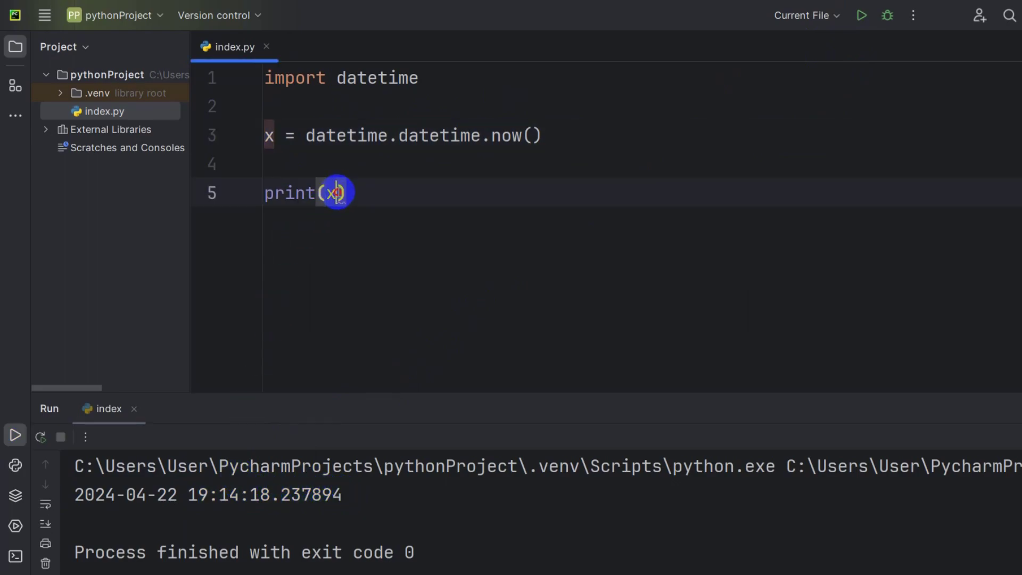
pyautogui.write('.')
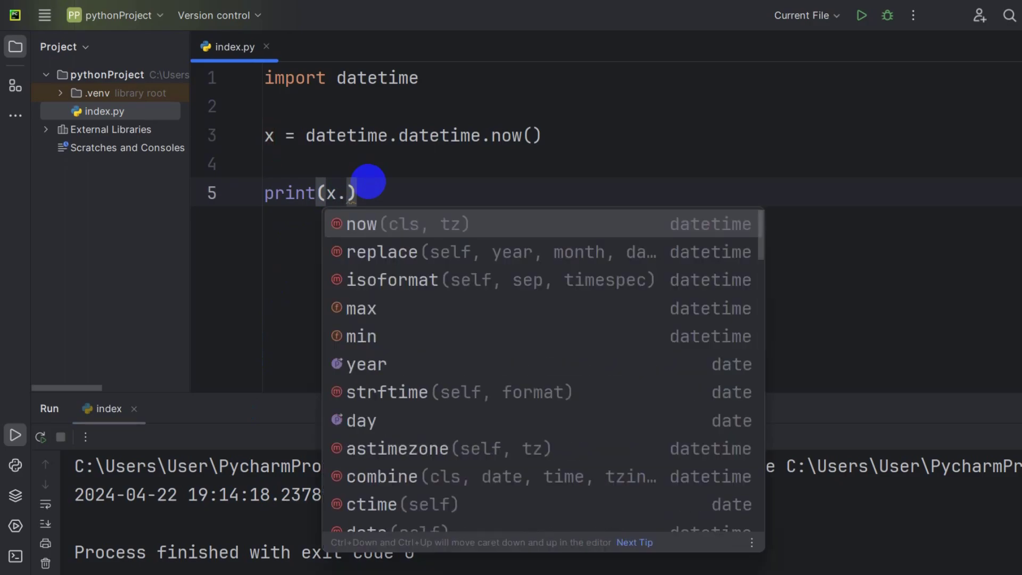
pyautogui.write('yea')
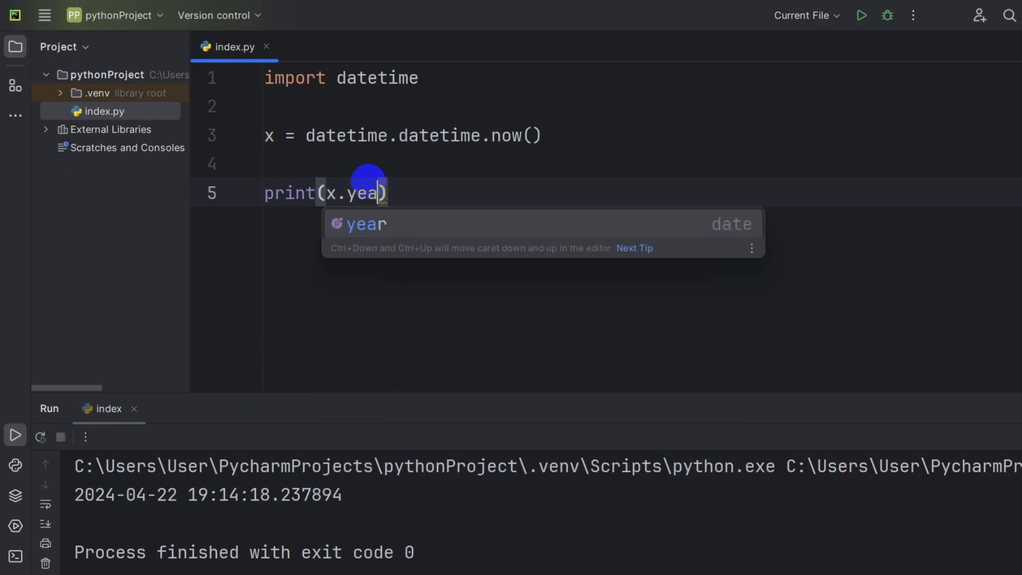
pyautogui.write('r')
pyautogui.click(863, 24)
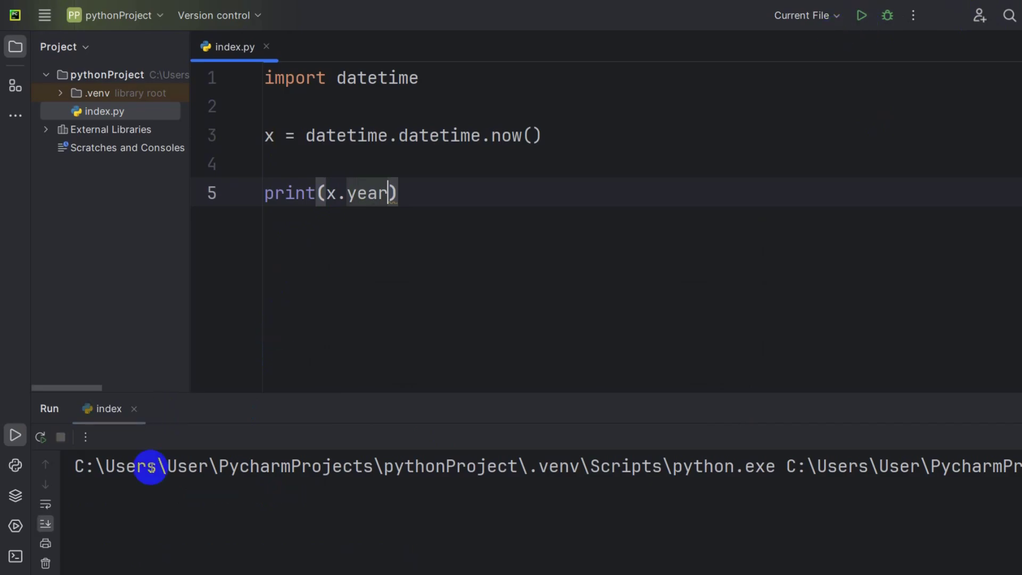
pyautogui.moveTo(128, 490); pyautogui.dragTo(75, 494)
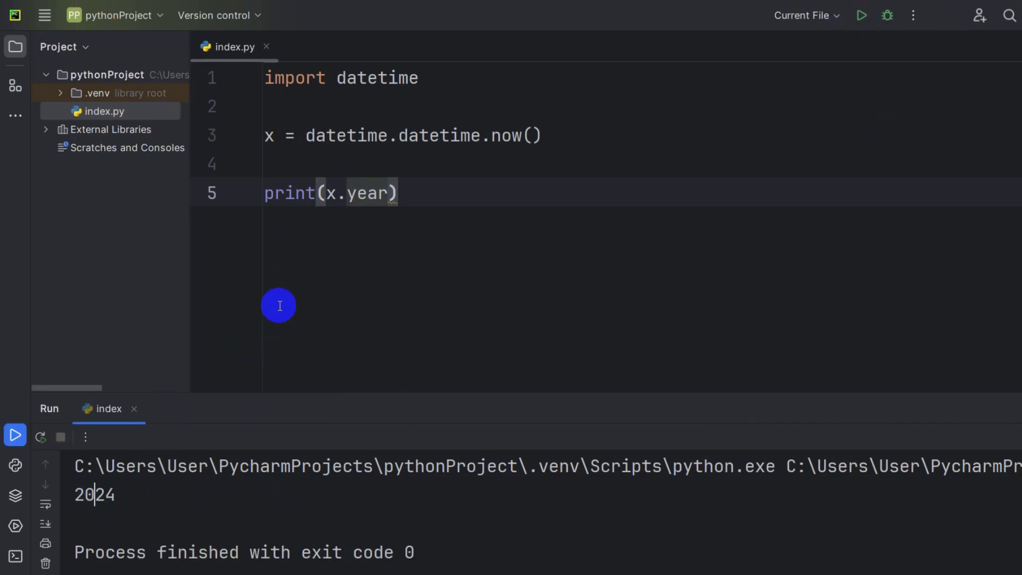
# Change the print to x.day and rerun, which outputs 22
pyautogui.click(389, 193)
pyautogui.press('BackSpace')
pyautogui.press('BackSpace')
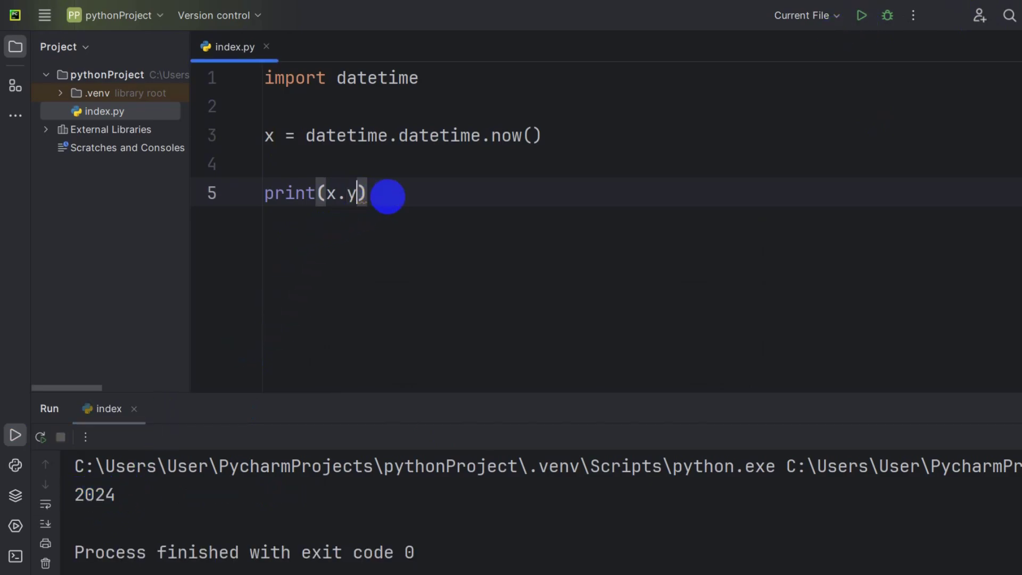
pyautogui.press('BackSpace')
pyautogui.write('day')
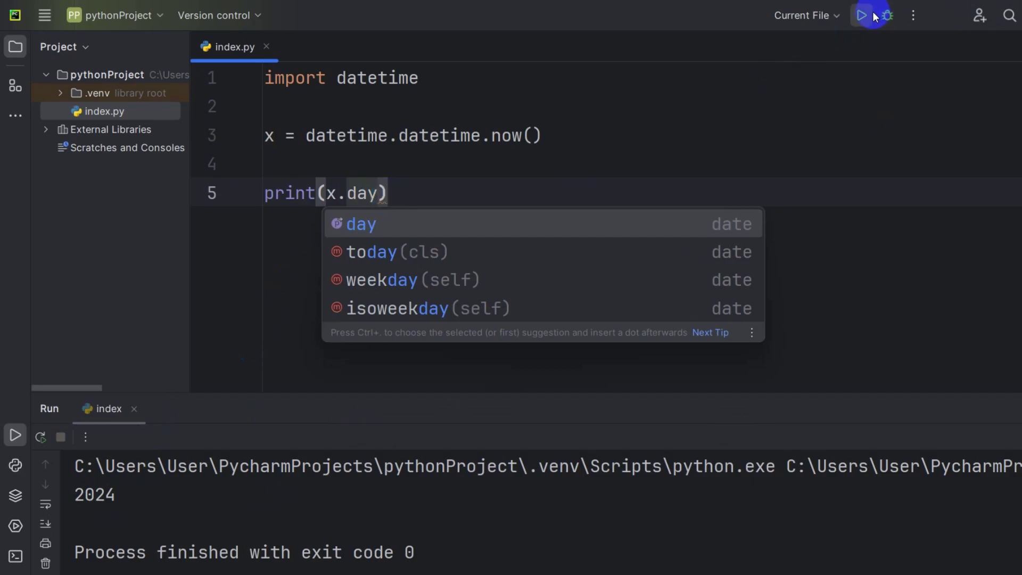
pyautogui.click(874, 14)
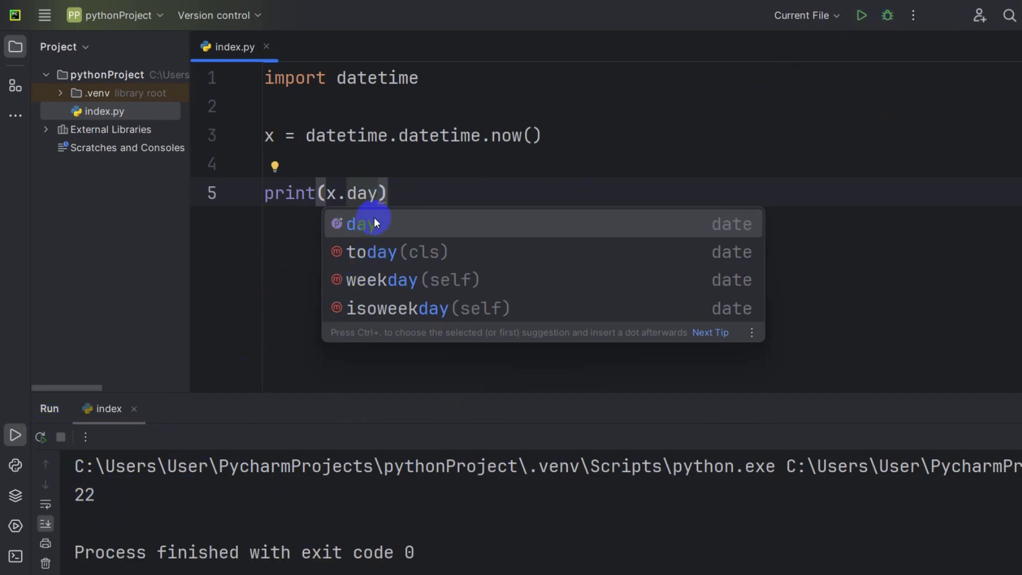
# Switch to x.month and rerun with Shift+F10, which outputs 4
pyautogui.press('BackSpace')
pyautogui.press('BackSpace')
pyautogui.press('BackSpace')
pyautogui.write('mon')
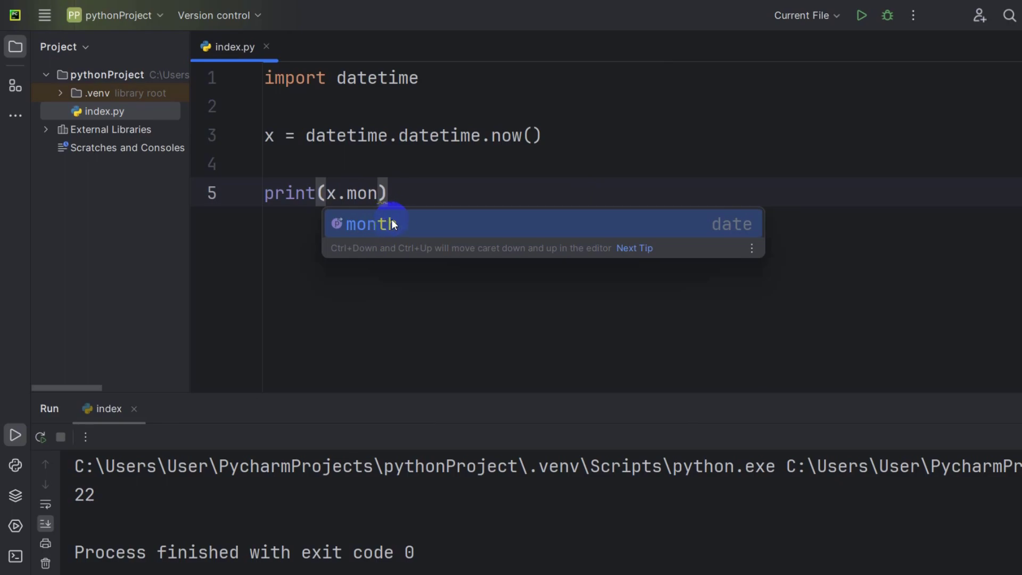
pyautogui.write('th')
pyautogui.hotkey('shift', 'F10')
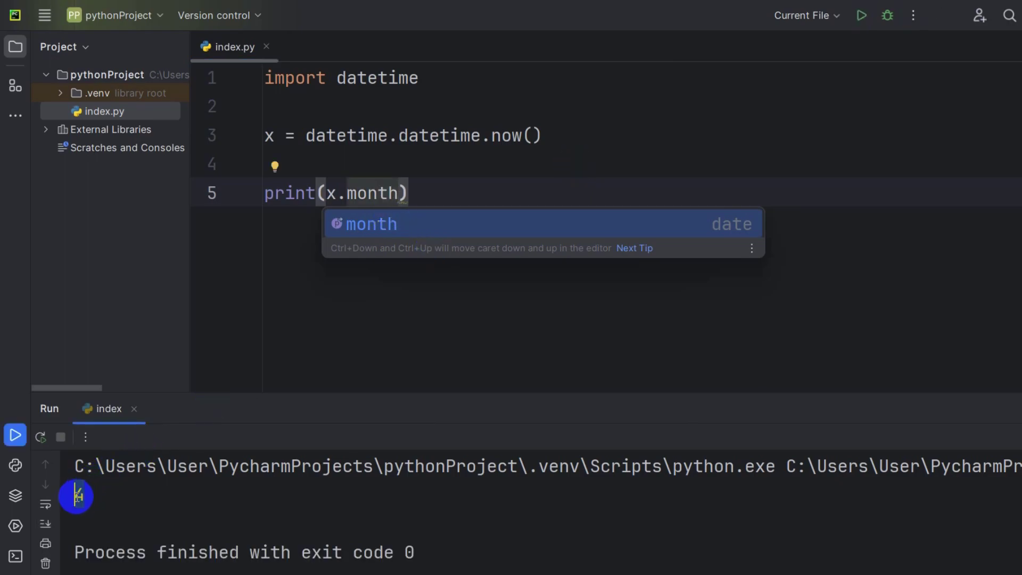
pyautogui.press('Escape')
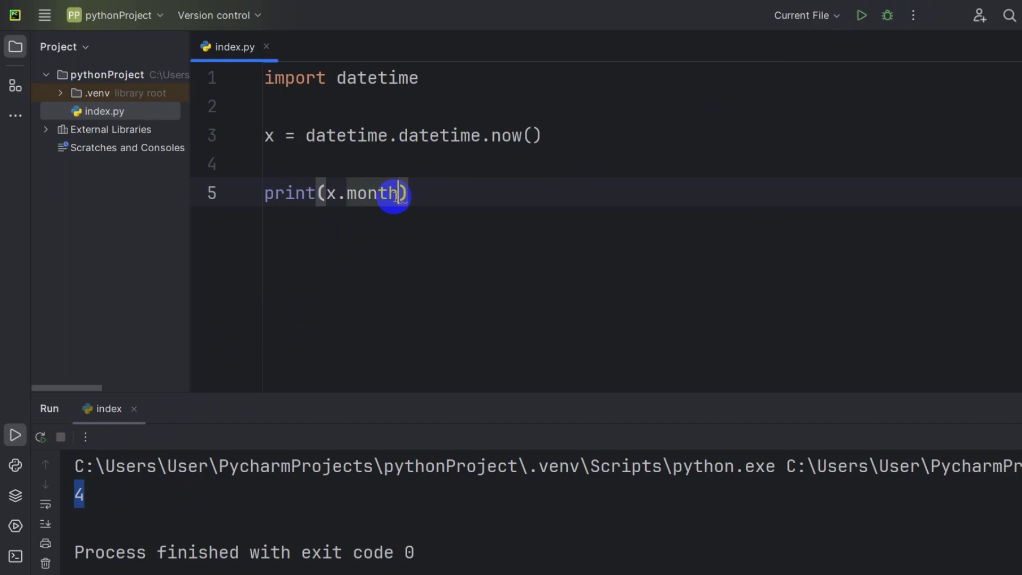
# Change line 5 to print(x.strftime('%x'))
pyautogui.press('BackSpace')
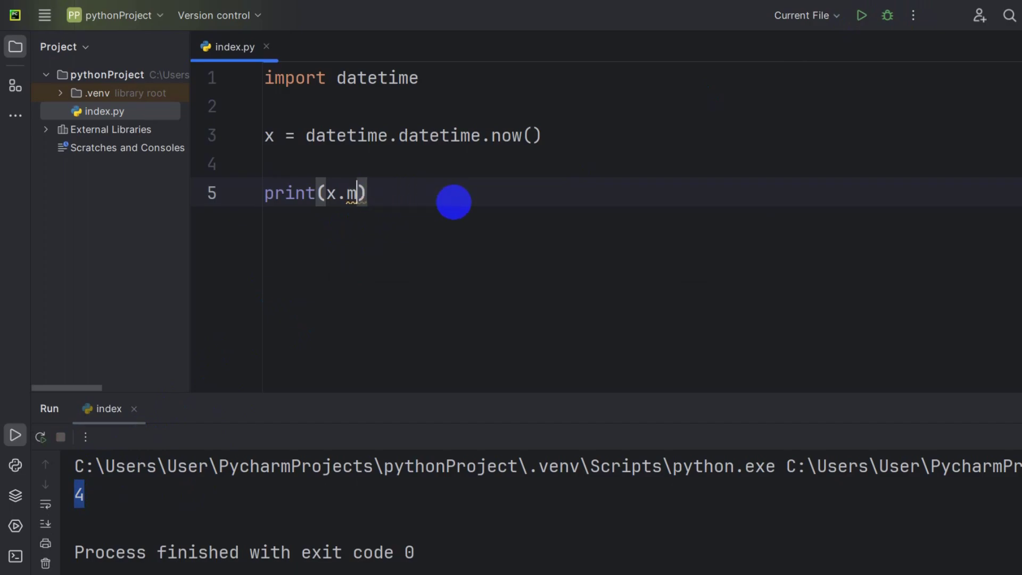
pyautogui.write('str')
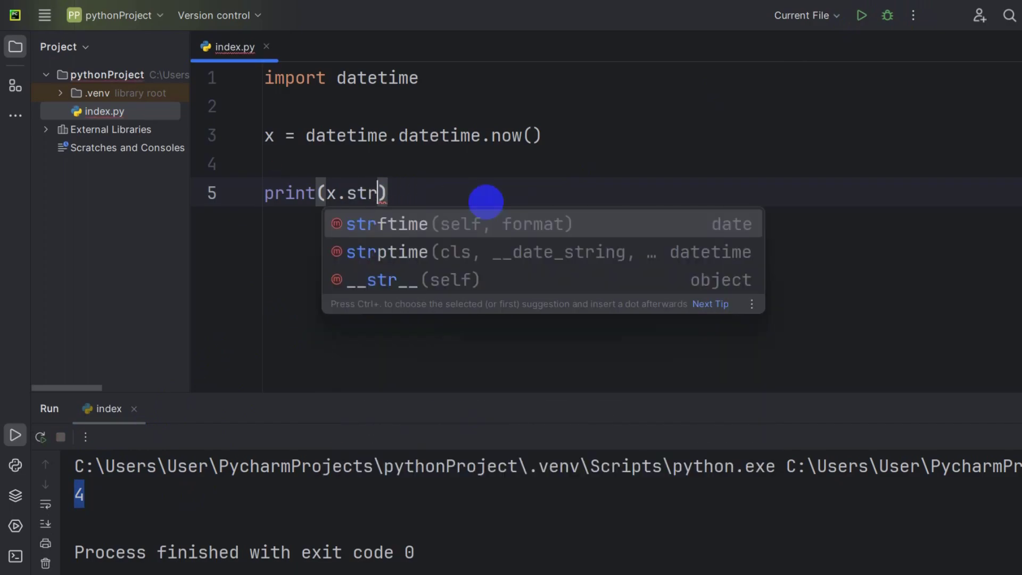
pyautogui.write('ftime')
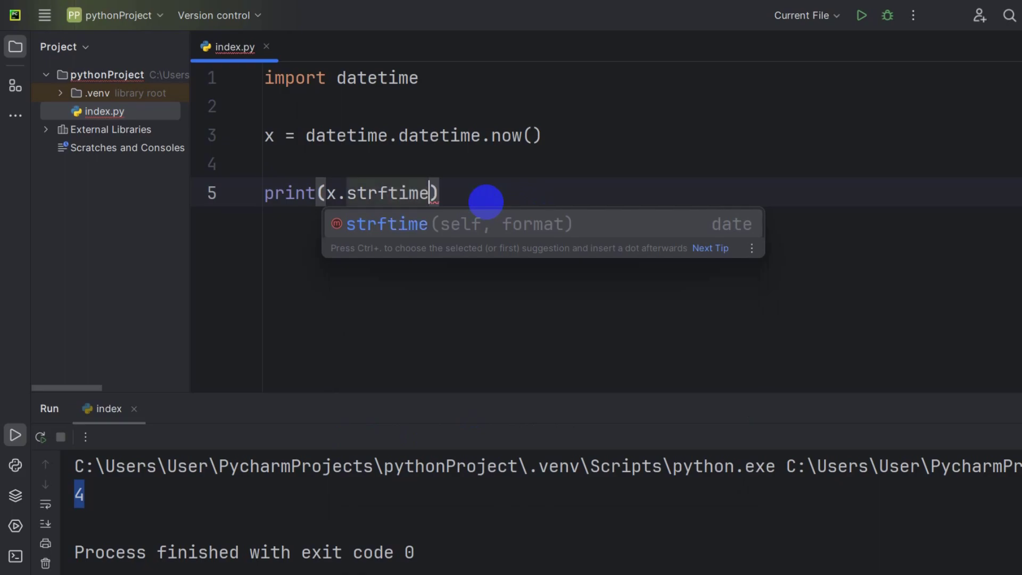
pyautogui.write("('%x")
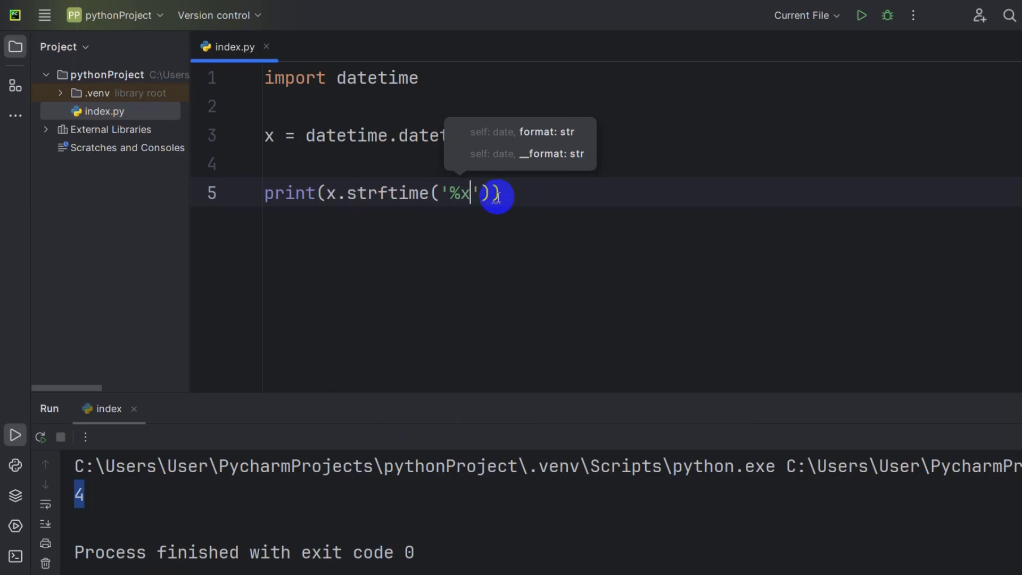
pyautogui.click(503, 193)
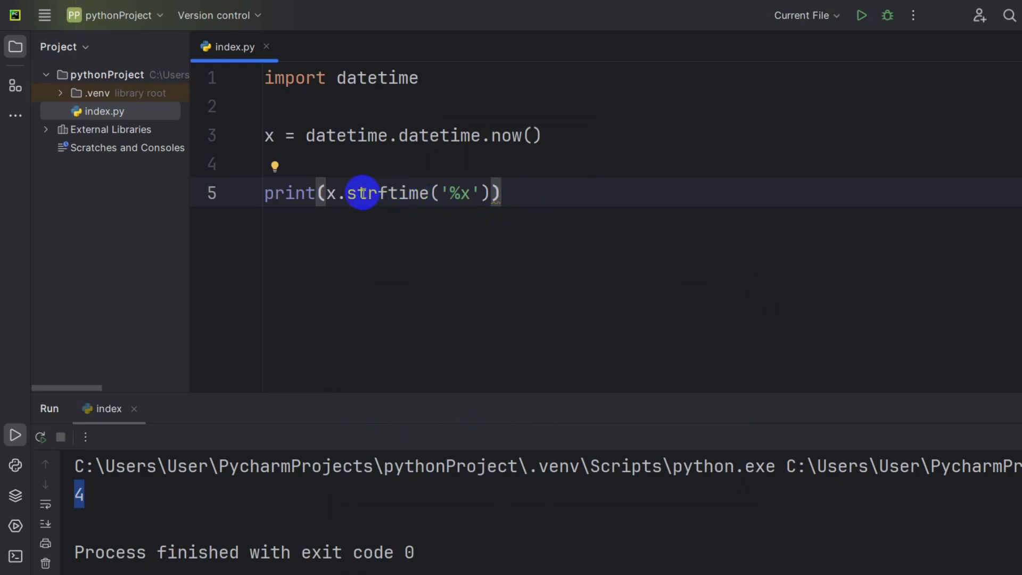
pyautogui.moveTo(336, 193); pyautogui.dragTo(503, 186)
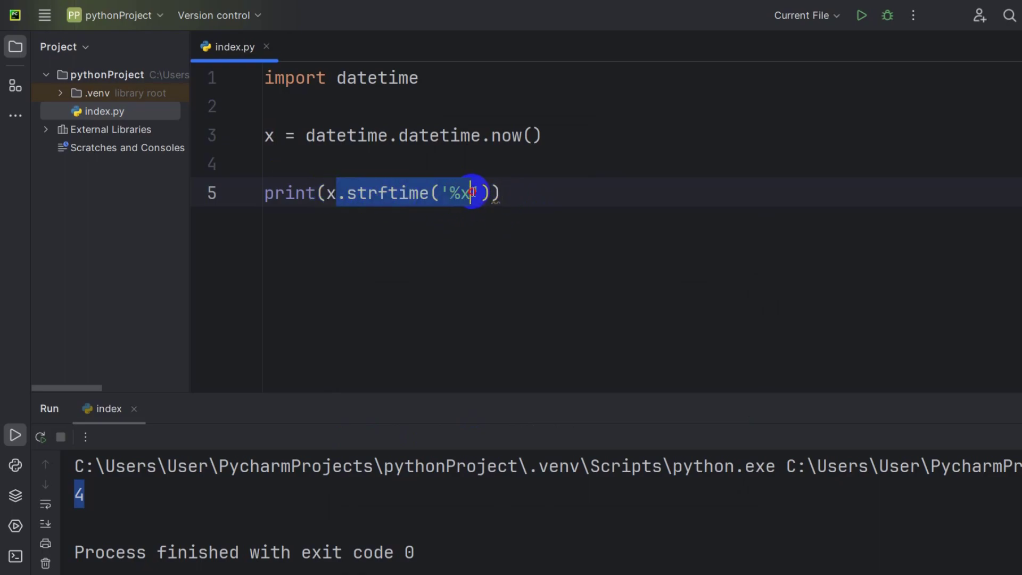
pyautogui.click(523, 188)
# Run the script and check the printed date 04/22/24
pyautogui.click(862, 15)
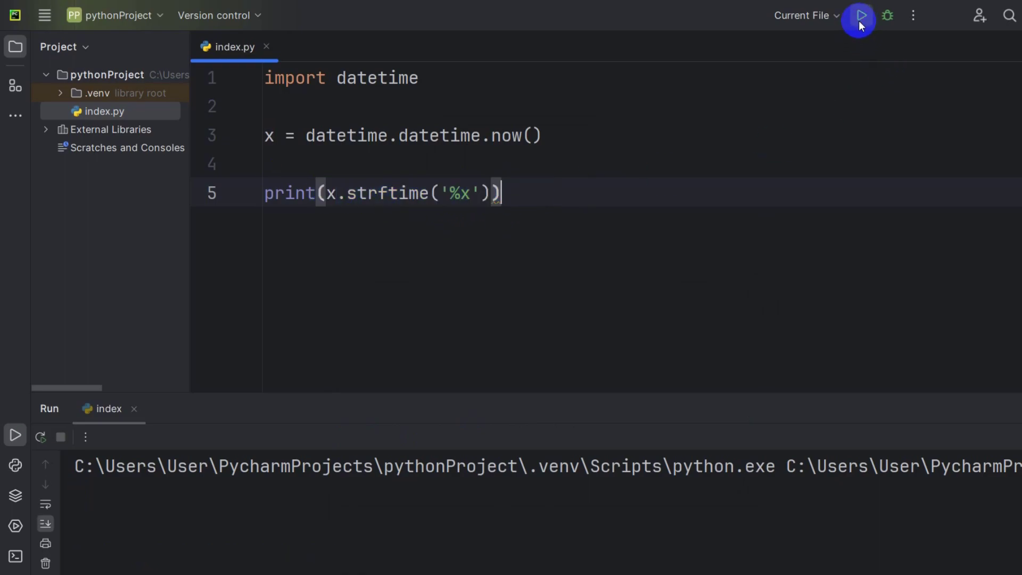
pyautogui.moveTo(79, 495); pyautogui.dragTo(183, 492)
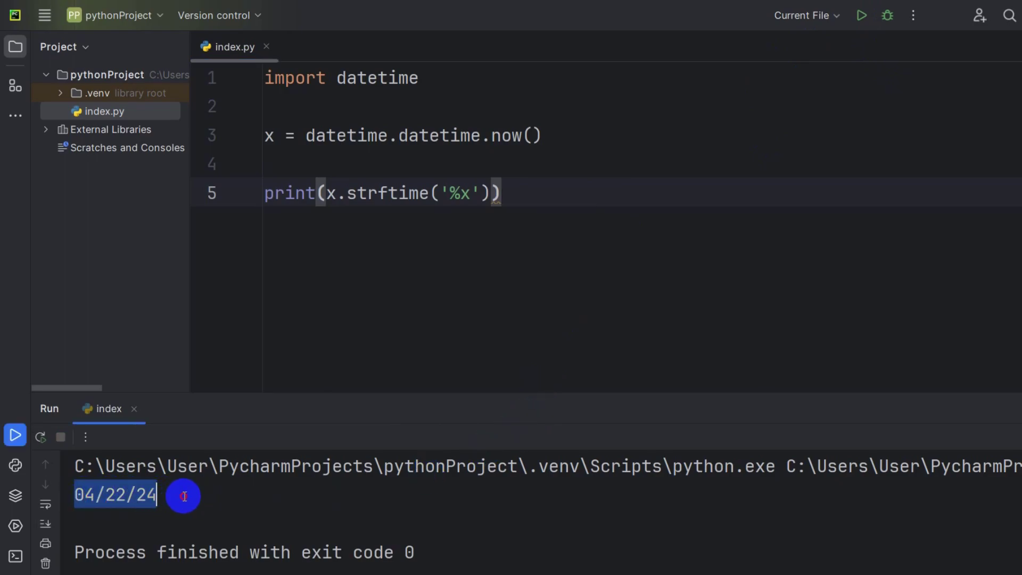
pyautogui.moveTo(106, 495); pyautogui.dragTo(160, 495)
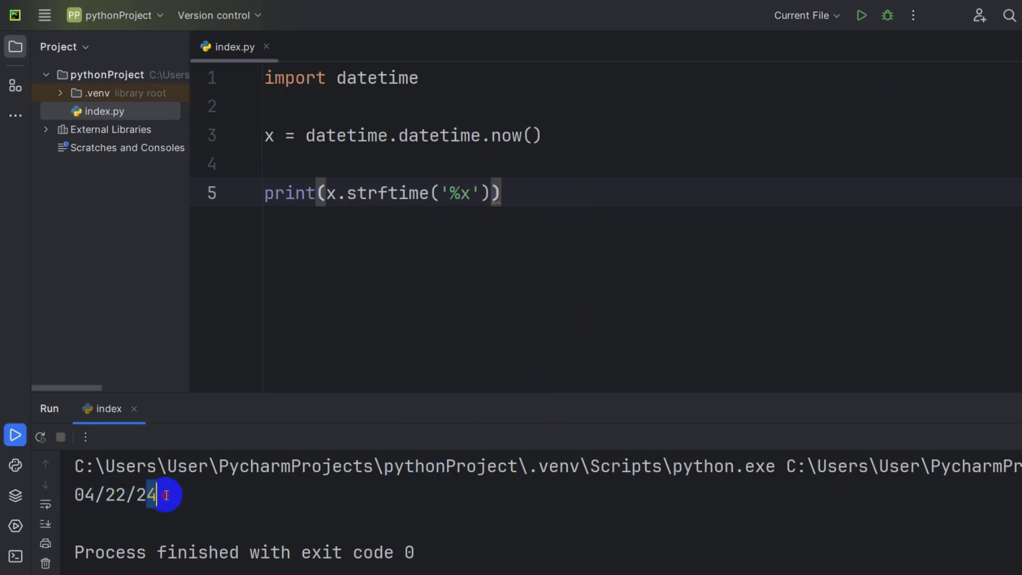
# Use '%X' as the format string and rerun, printing the time 19:15:42
pyautogui.click(473, 193)
pyautogui.write('X')
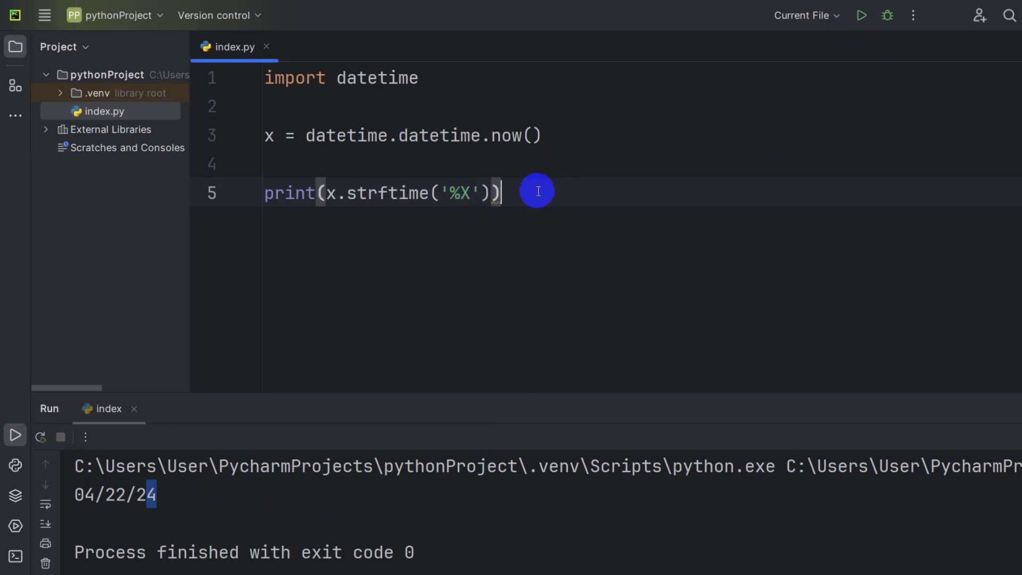
pyautogui.click(862, 16)
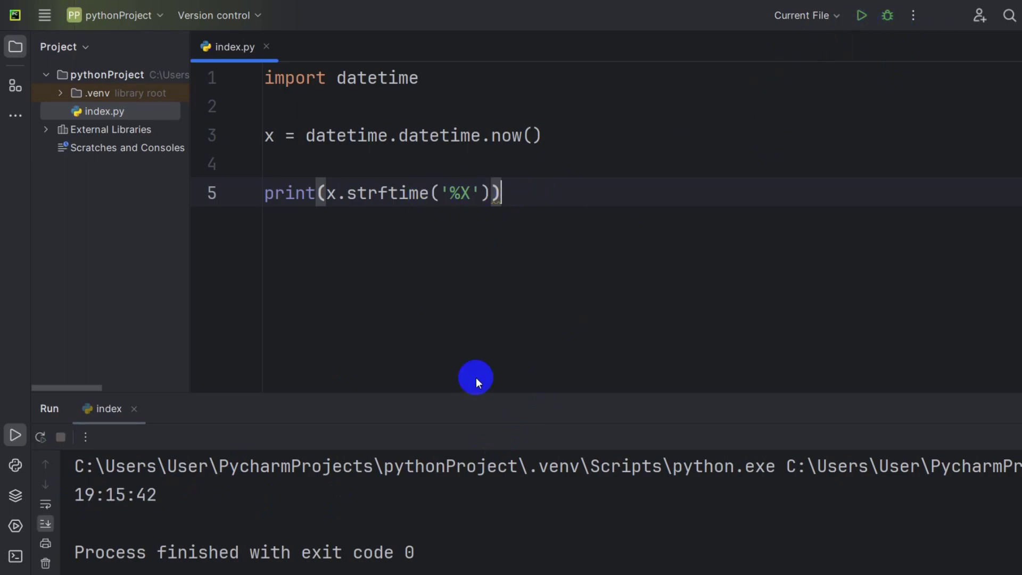
pyautogui.moveTo(168, 510); pyautogui.dragTo(44, 504)
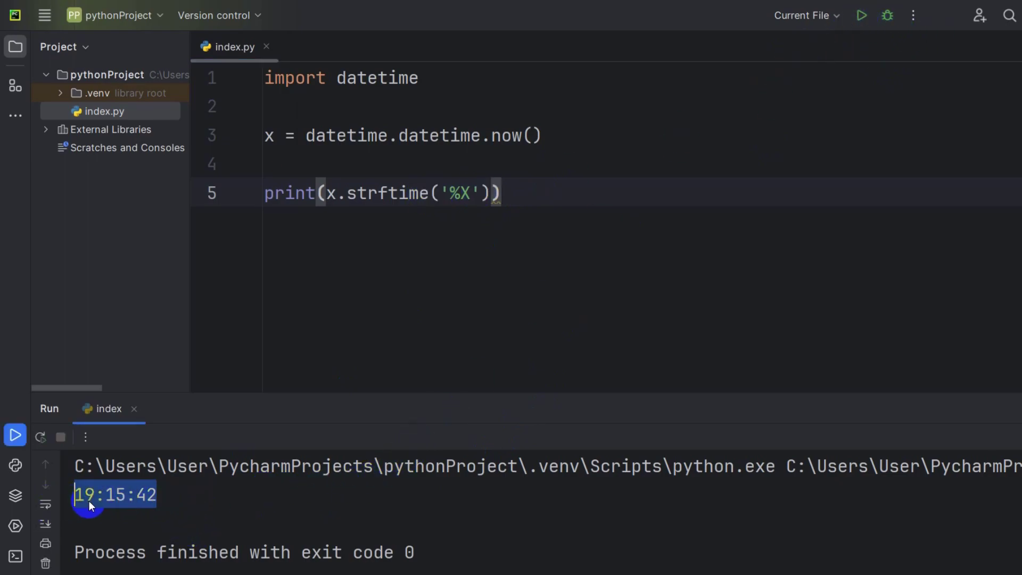
pyautogui.click(108, 489)
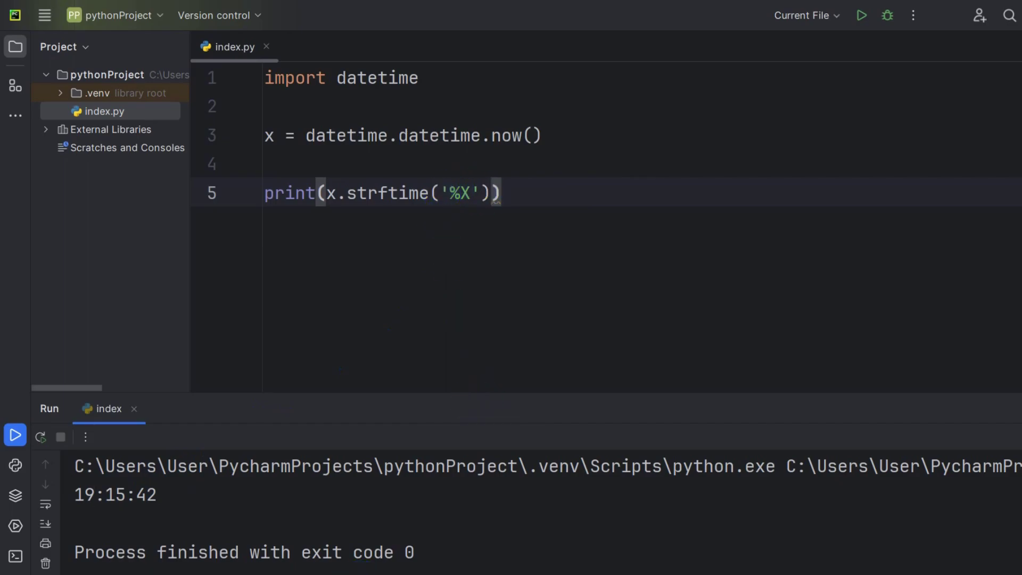
pyautogui.scroll(-1, 758, 271)
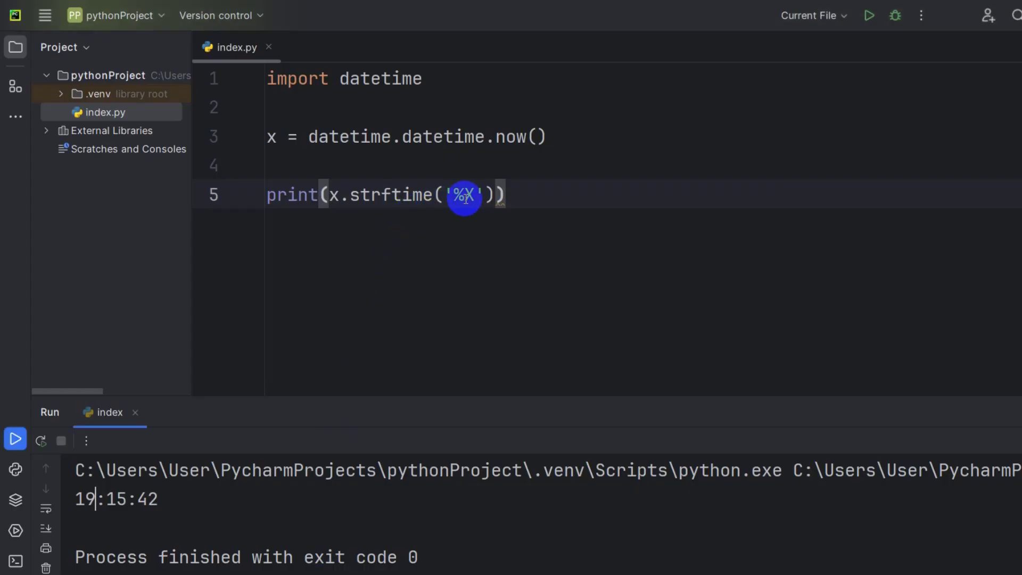
pyautogui.click(472, 195)
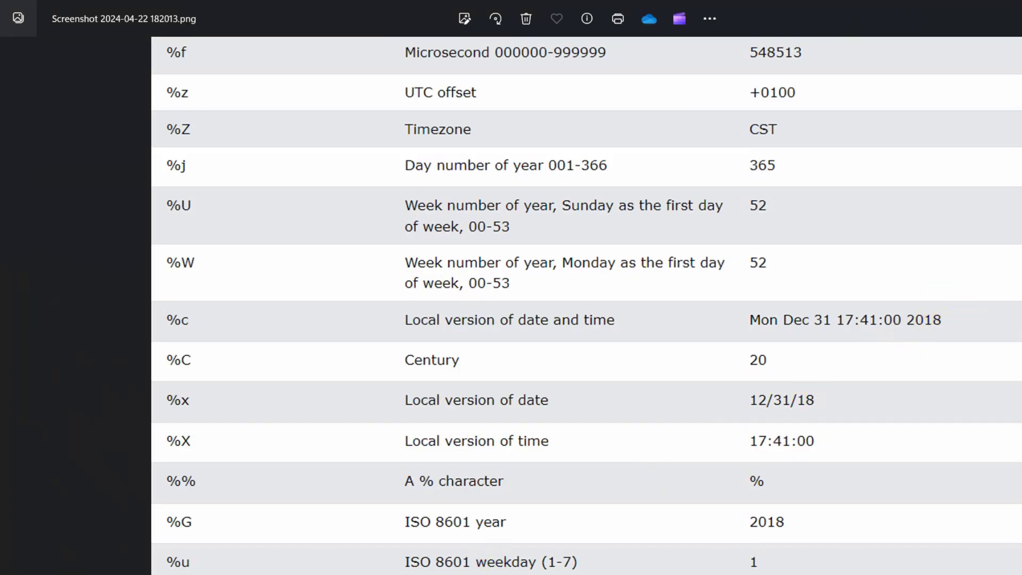
# Go back to the previous screenshot of the strftime directive table in Photos
pyautogui.click(71, 345)
pyautogui.press('Left')
pyautogui.scroll(2, 421, 274)
pyautogui.scroll(2, 479, 255)
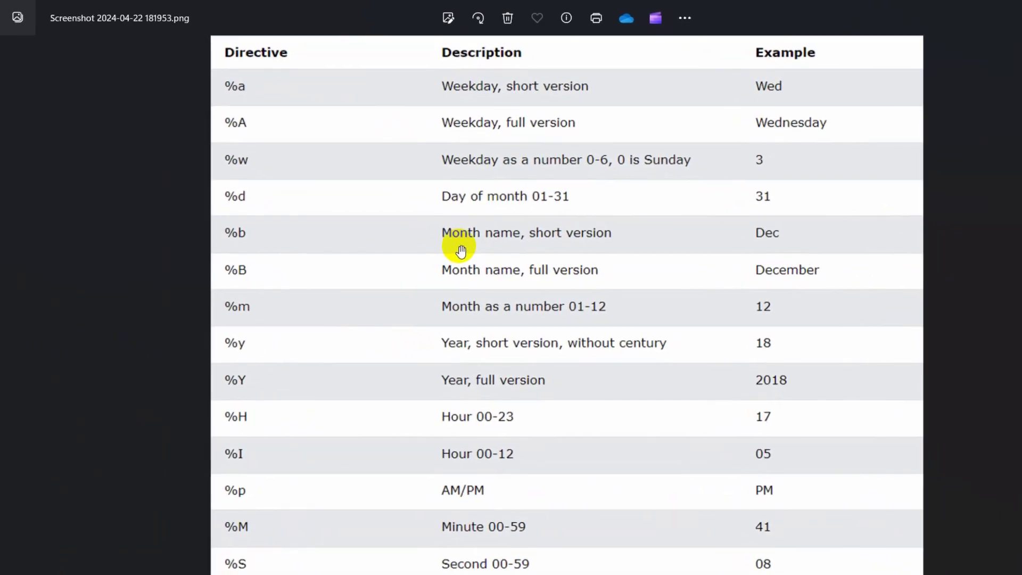
pyautogui.scroll(1, 461, 250)
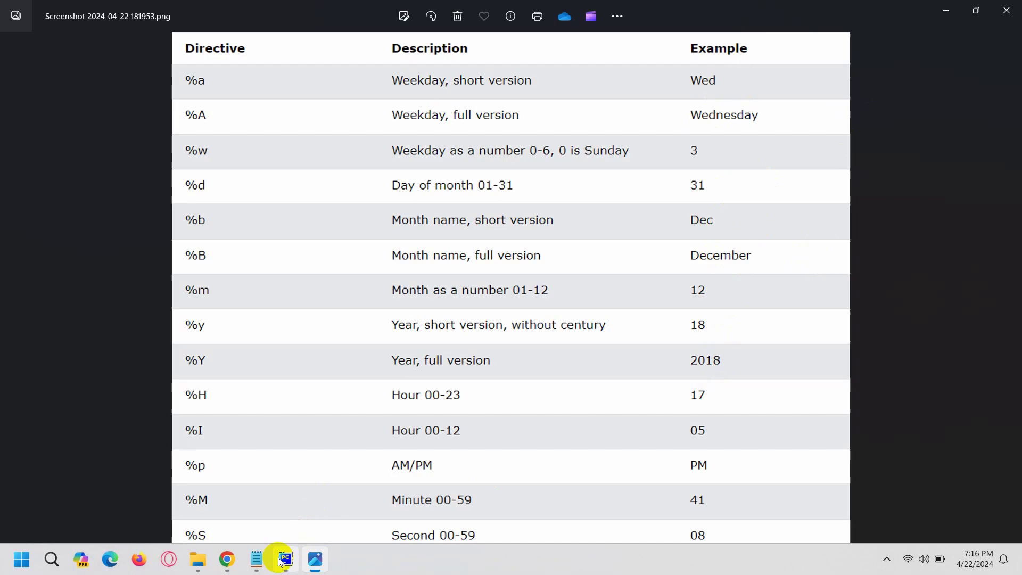
# Back in PyCharm, restore '%x' on line 5 and rerun, printing 04/22/24
pyautogui.click(287, 557)
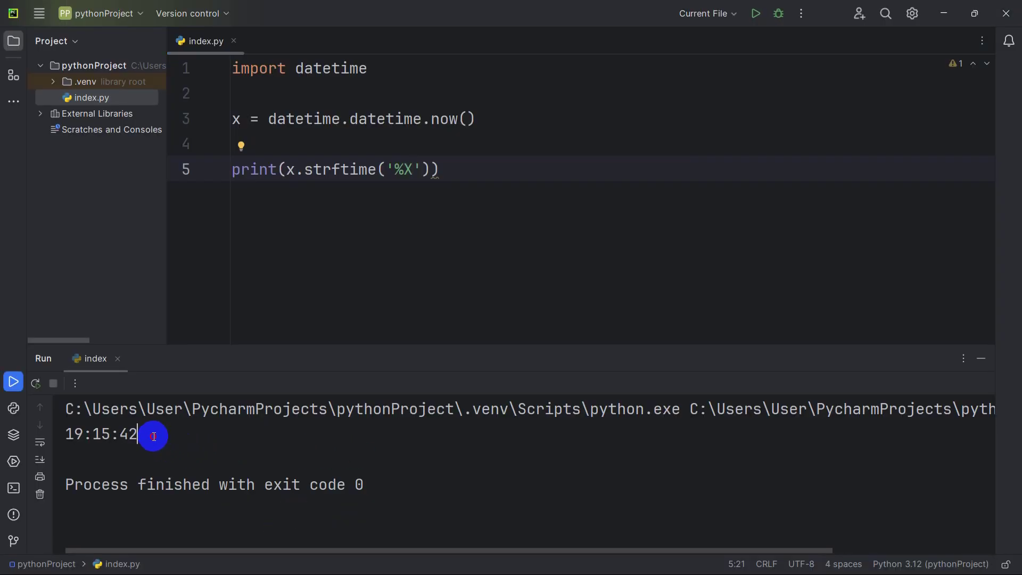
pyautogui.moveTo(144, 433); pyautogui.dragTo(67, 434)
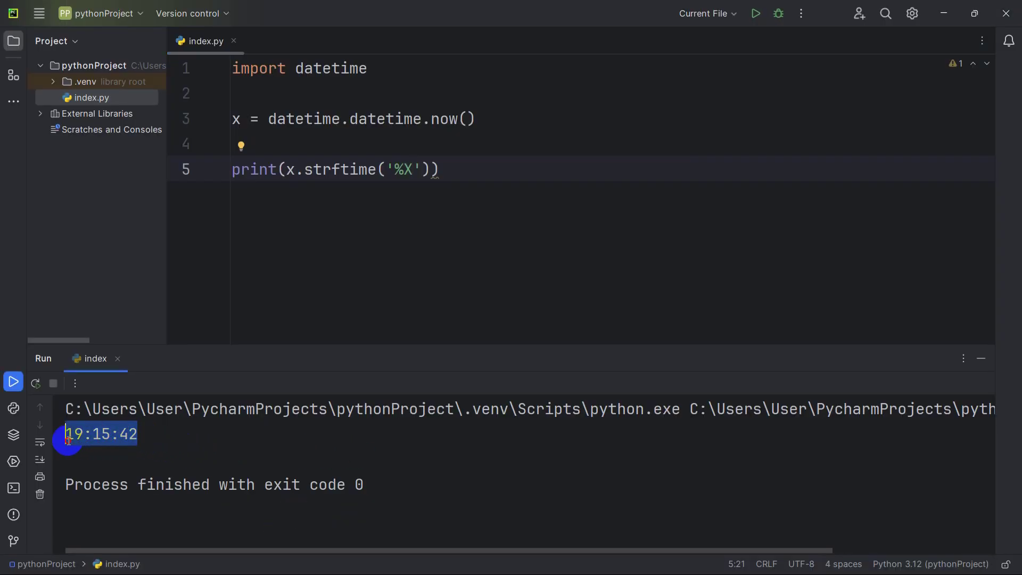
pyautogui.click(403, 169)
pyautogui.write('x')
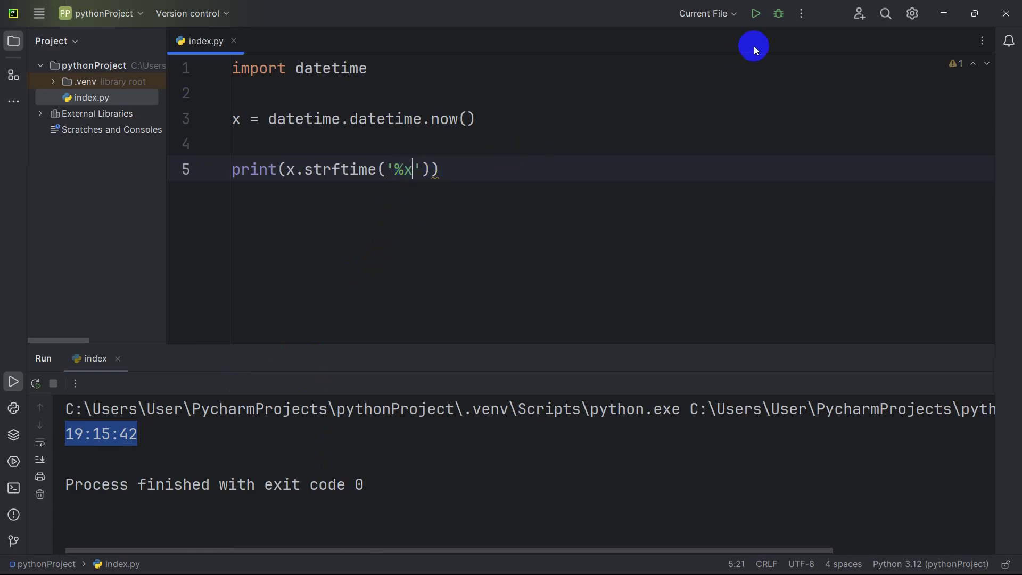
pyautogui.click(755, 13)
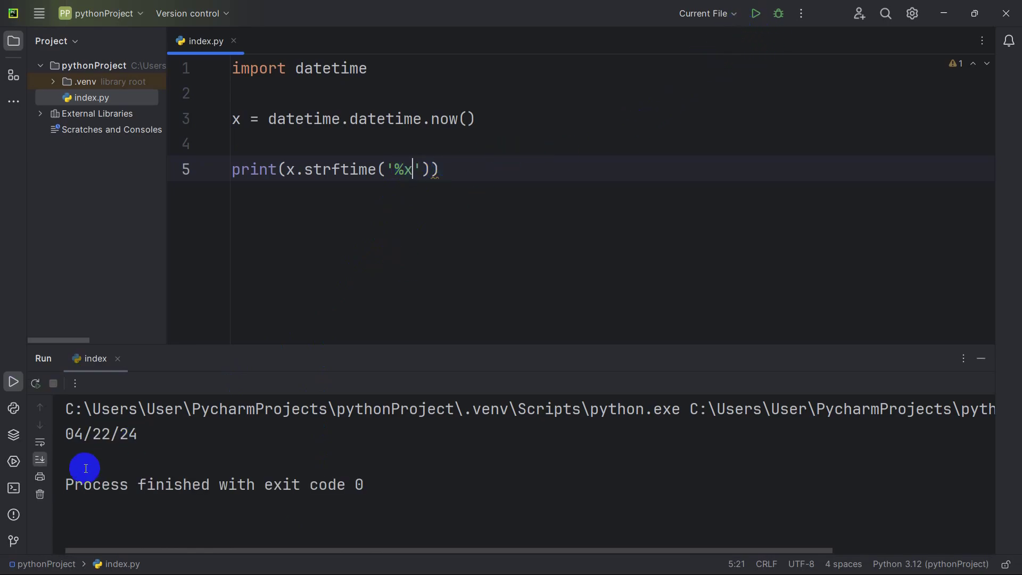
pyautogui.click(79, 434)
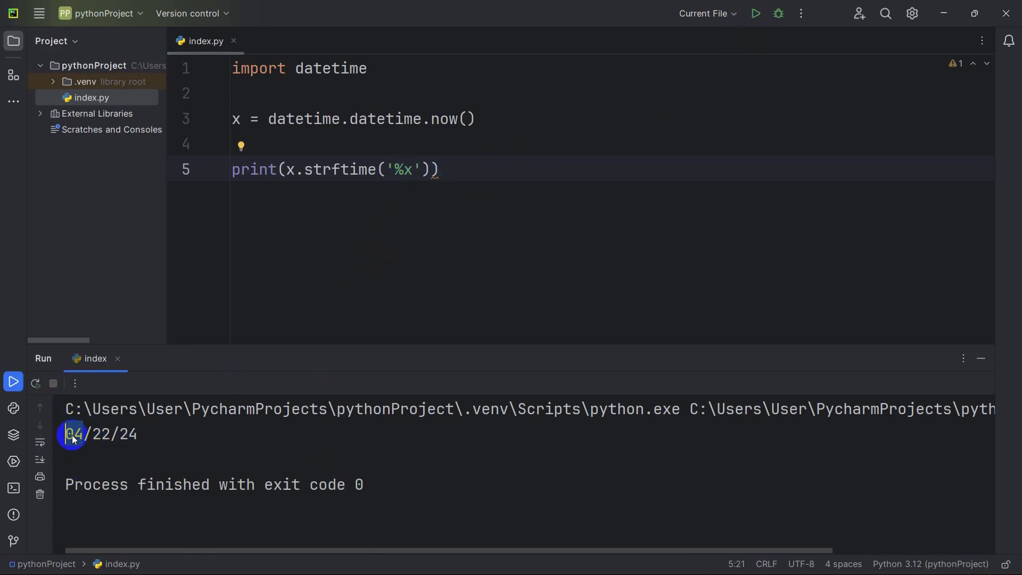
pyautogui.doubleClick(73, 435)
pyautogui.click(102, 434)
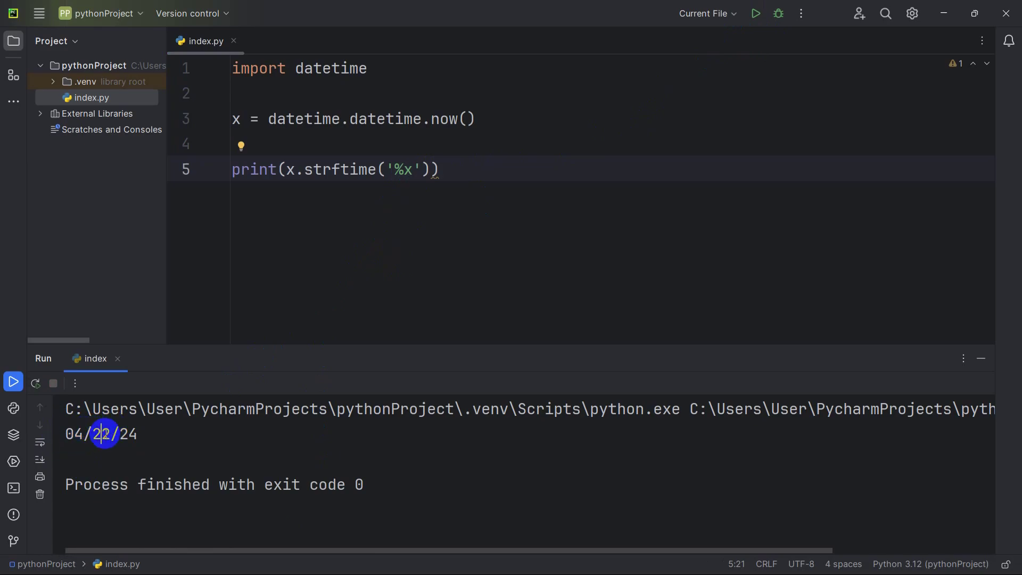
pyautogui.click(415, 173)
# Use '%d %m %Y', rerun to print 22 04 2024, and review the directive table
pyautogui.press('BackSpace')
pyautogui.write('X')
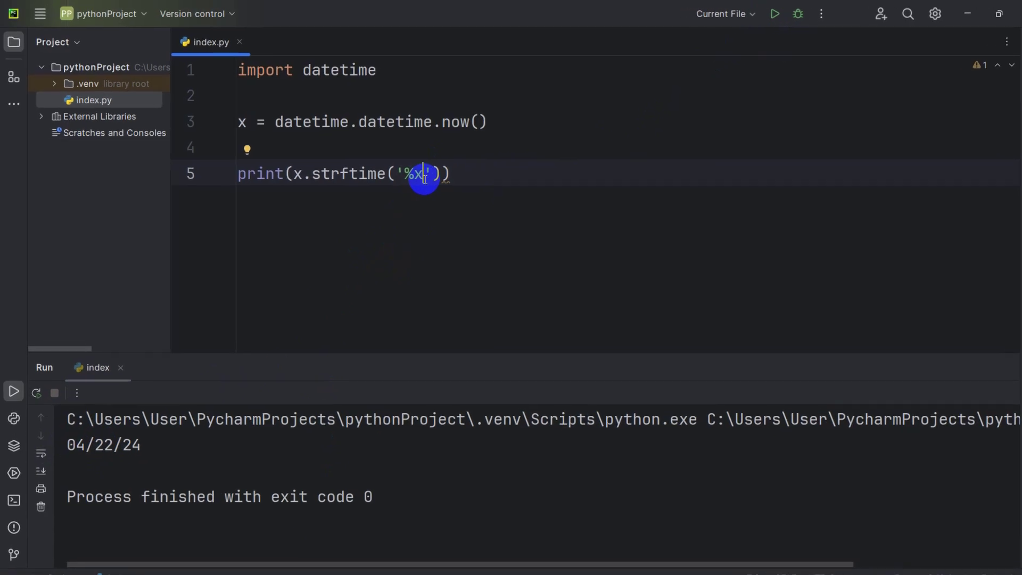
pyautogui.write('d %m %Y')
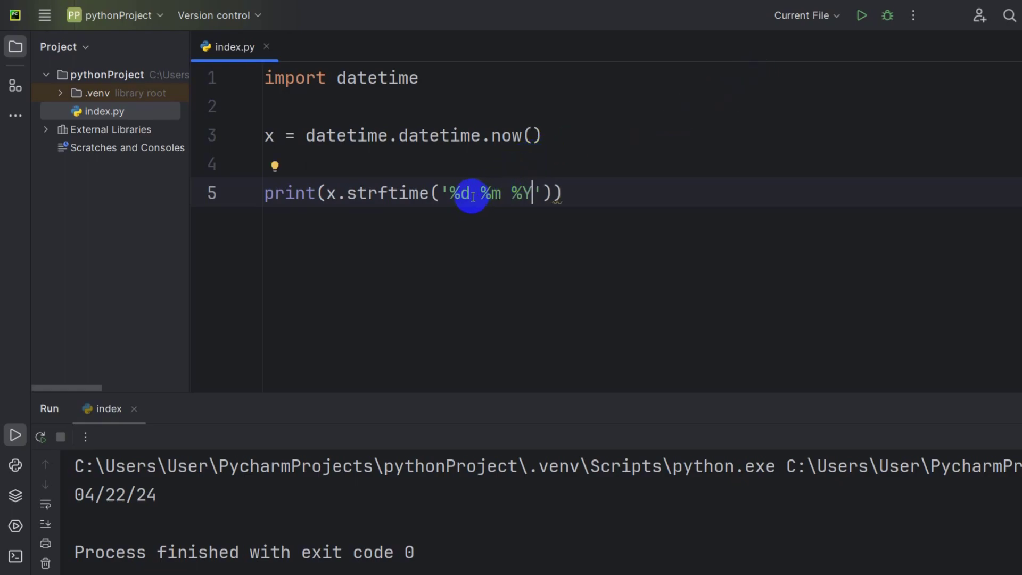
pyautogui.click(541, 193)
pyautogui.click(861, 16)
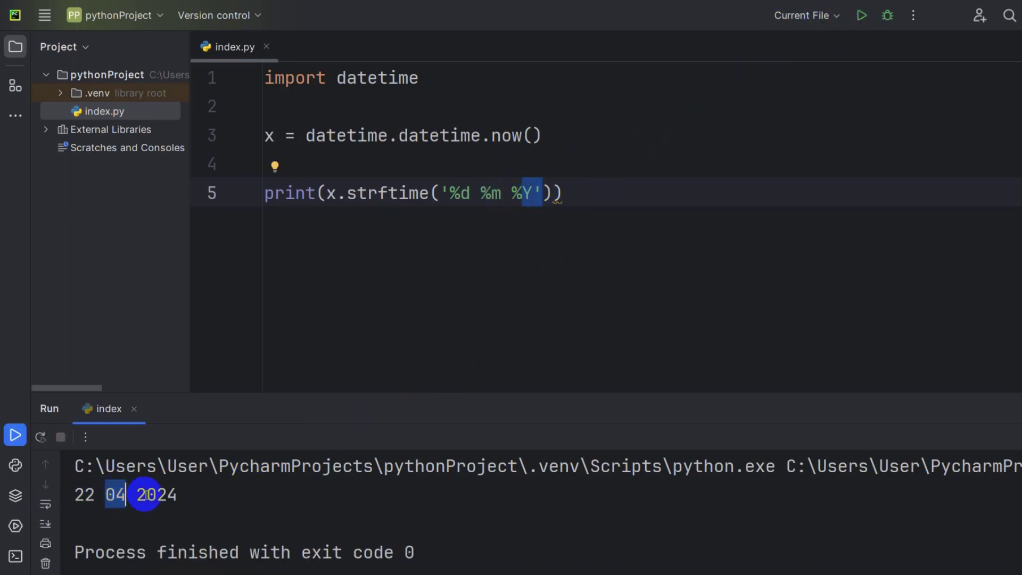
pyautogui.moveTo(137, 495); pyautogui.dragTo(194, 495)
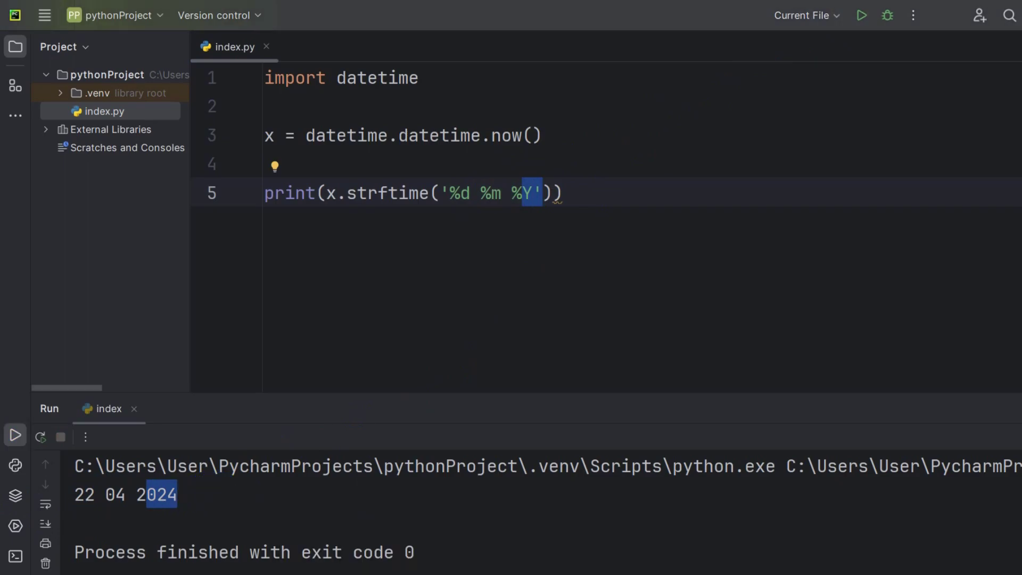
pyautogui.scroll(1, 559, 259)
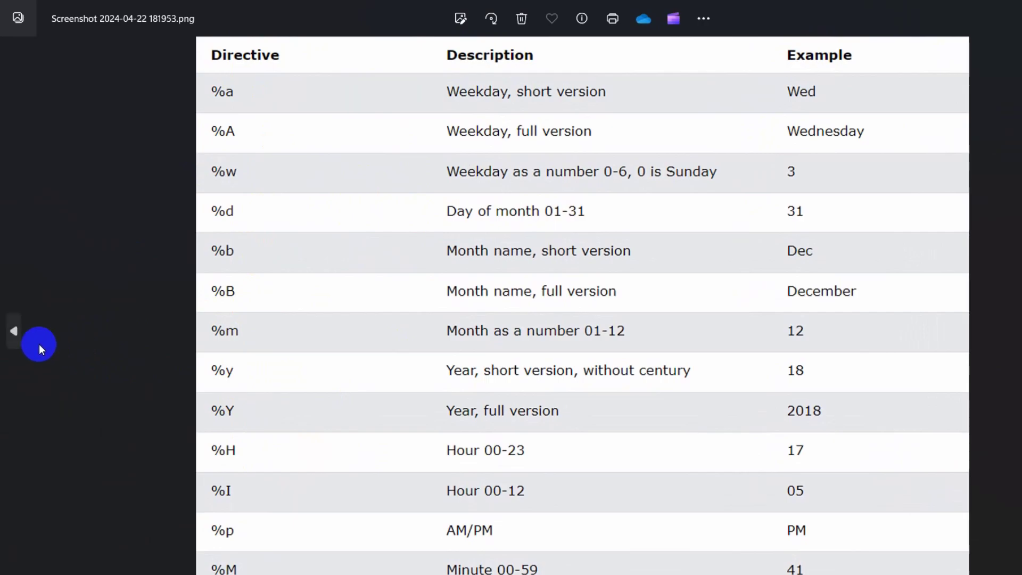
pyautogui.click(21, 341)
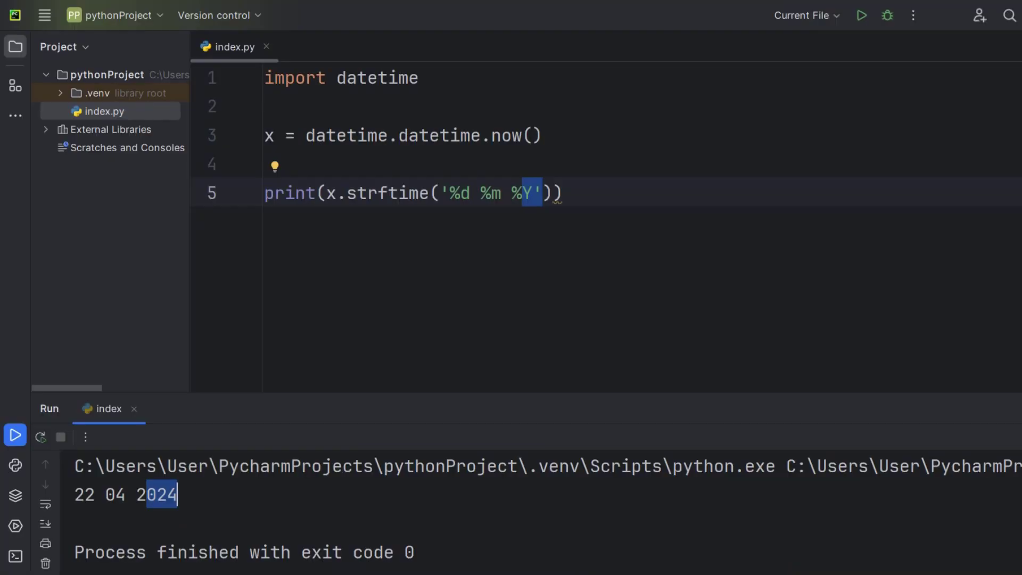
pyautogui.click(593, 190)
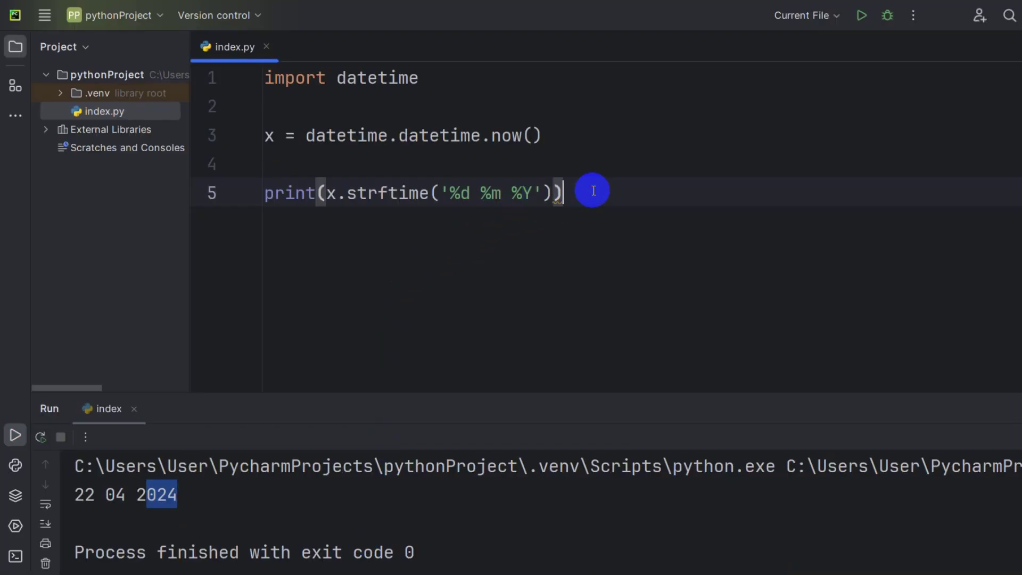
pyautogui.click(556, 191)
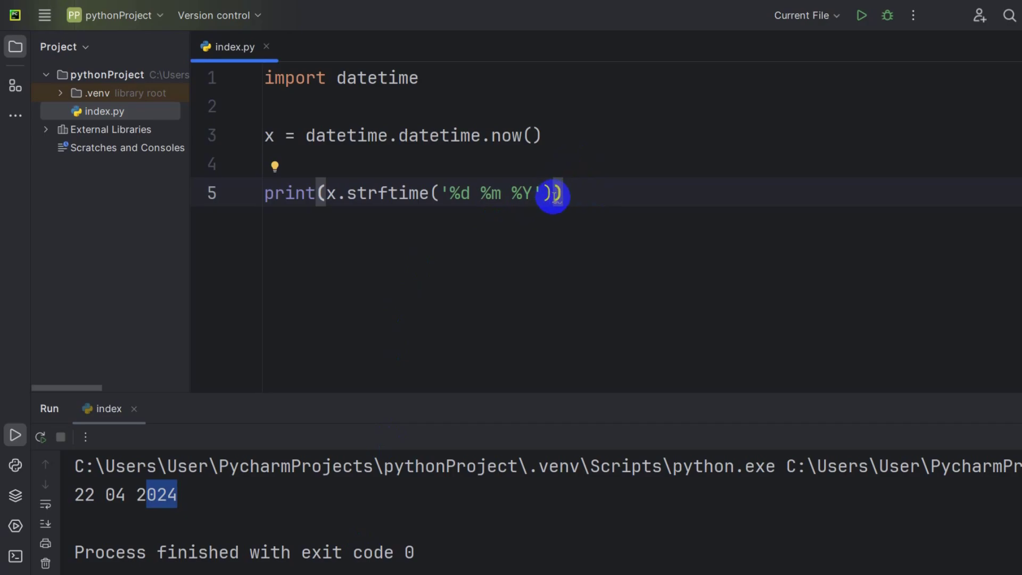
pyautogui.click(551, 193)
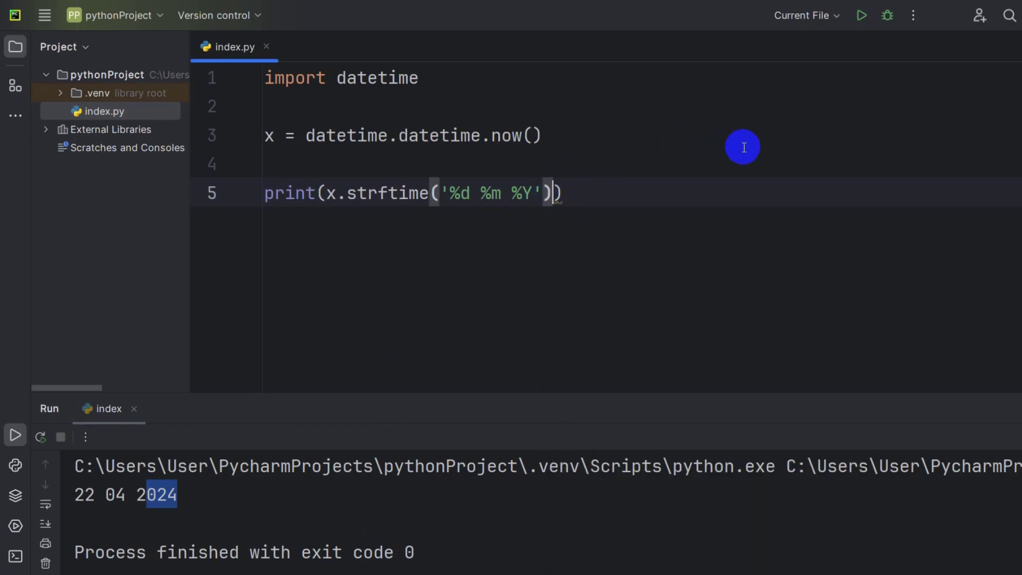